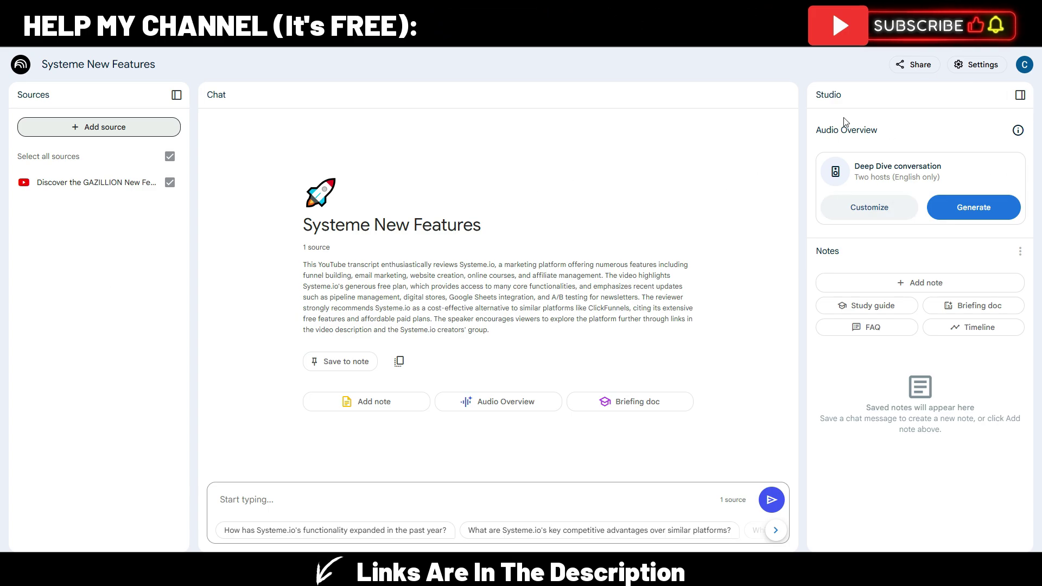
Open and close the audio overview focus options, then scroll through the GenFM blog post
click(870, 208)
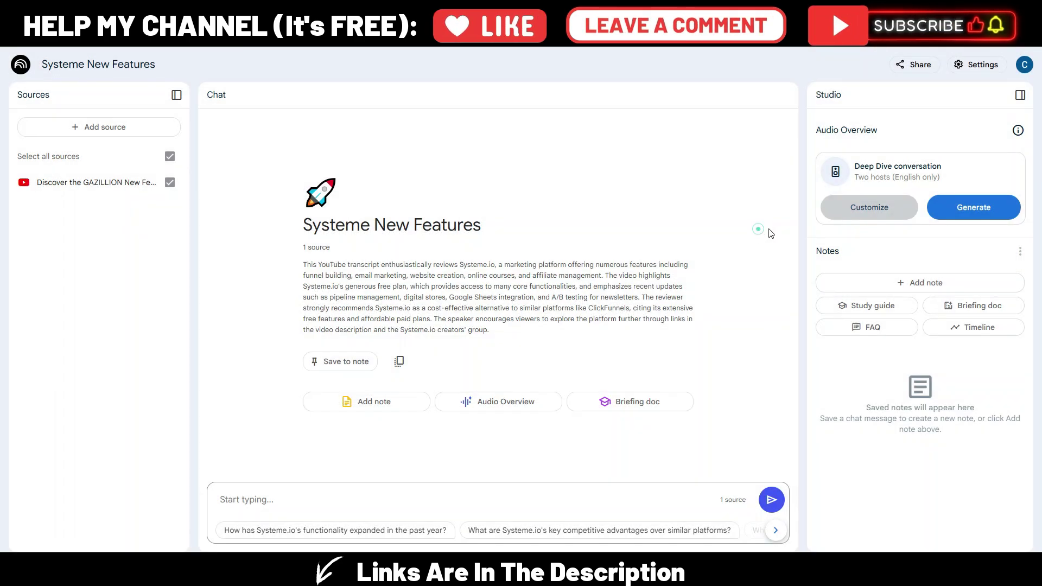
click(756, 233)
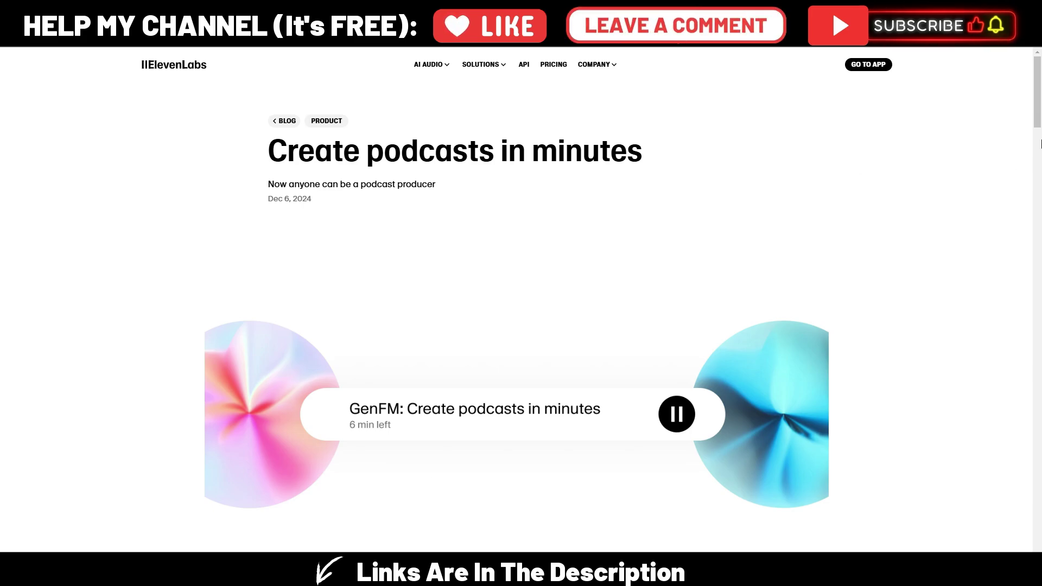
drag(1037, 95, 1040, 380)
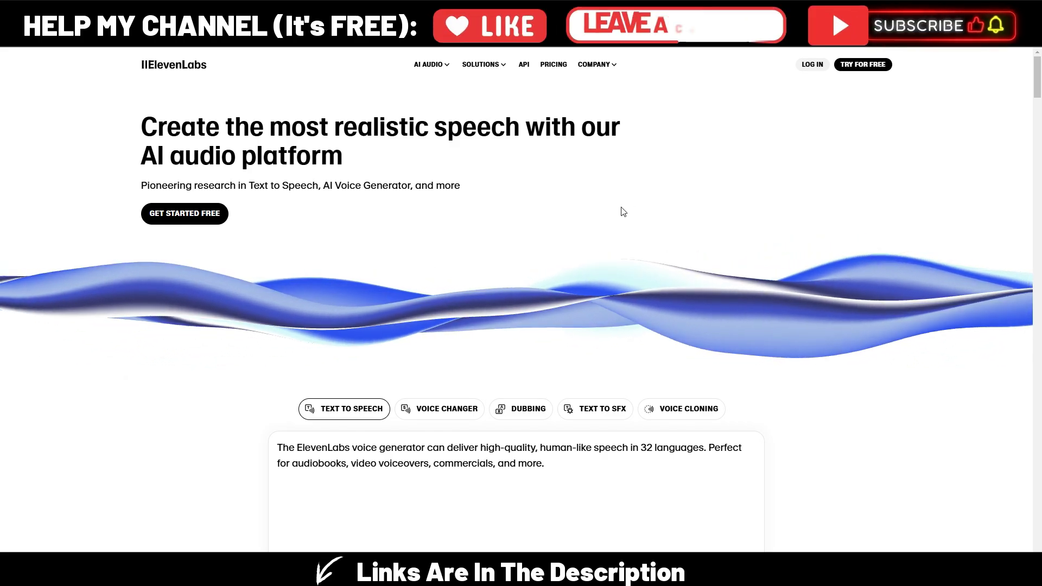
Review the ElevenLabs pricing plans, then return to the 'Create podcasts in minutes' post
click(554, 64)
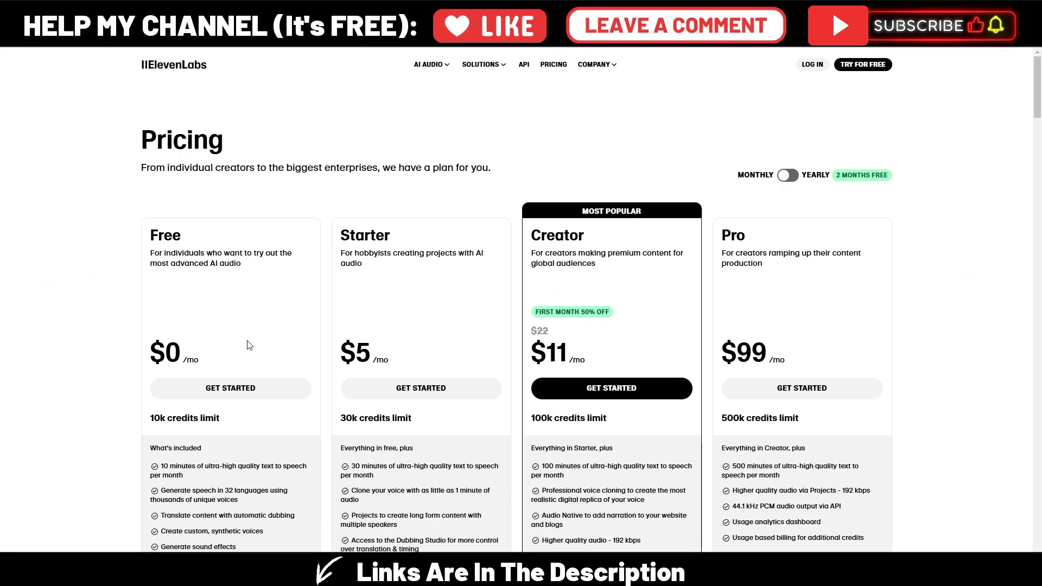
scroll(250, 353, down, 3)
scroll(260, 389, up, 3)
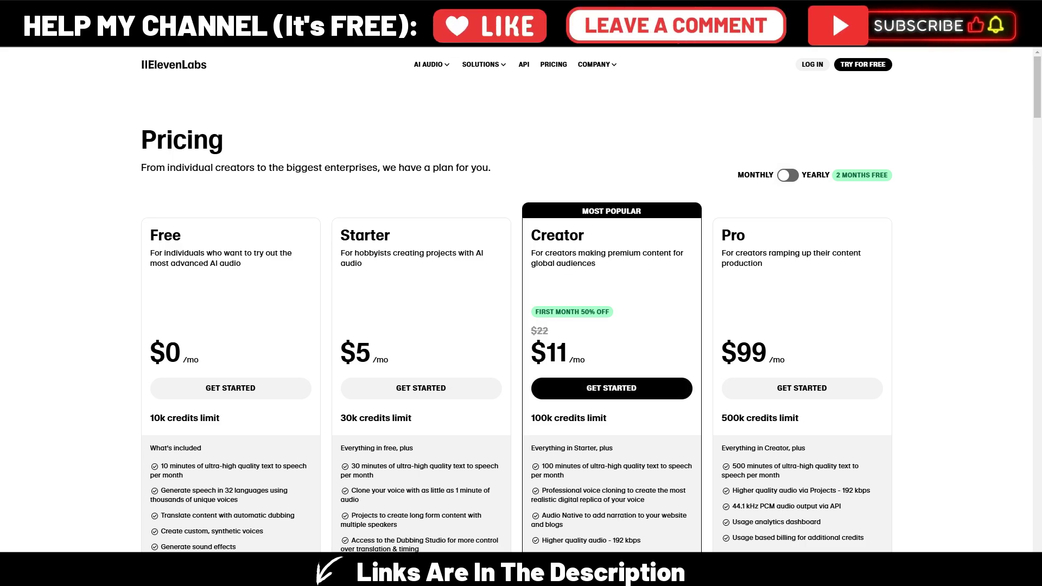
mouse_move(353, 572)
click(358, 495)
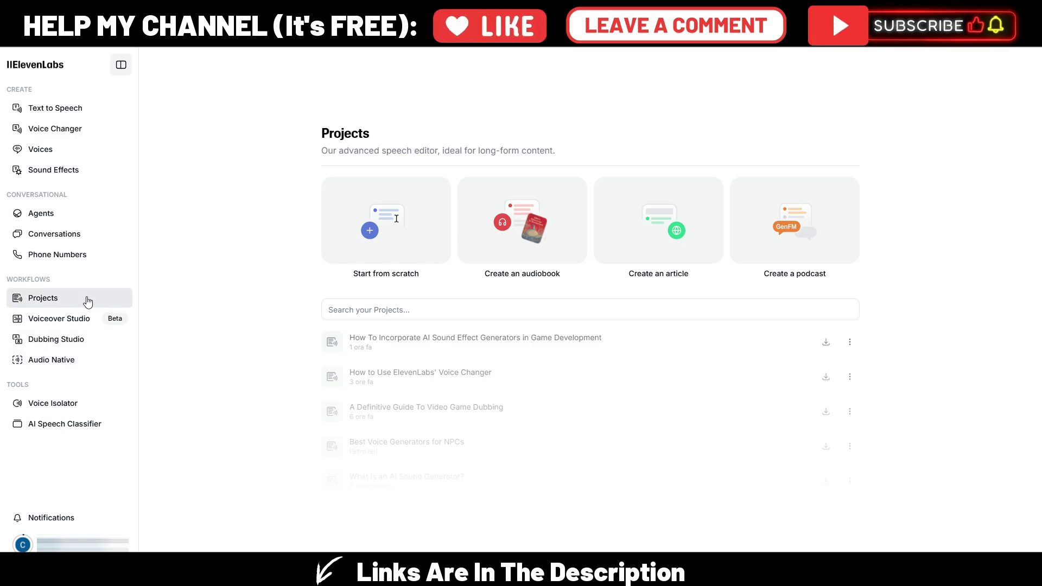
Open the Projects page and collapse the navigation sidebar to icons
click(65, 298)
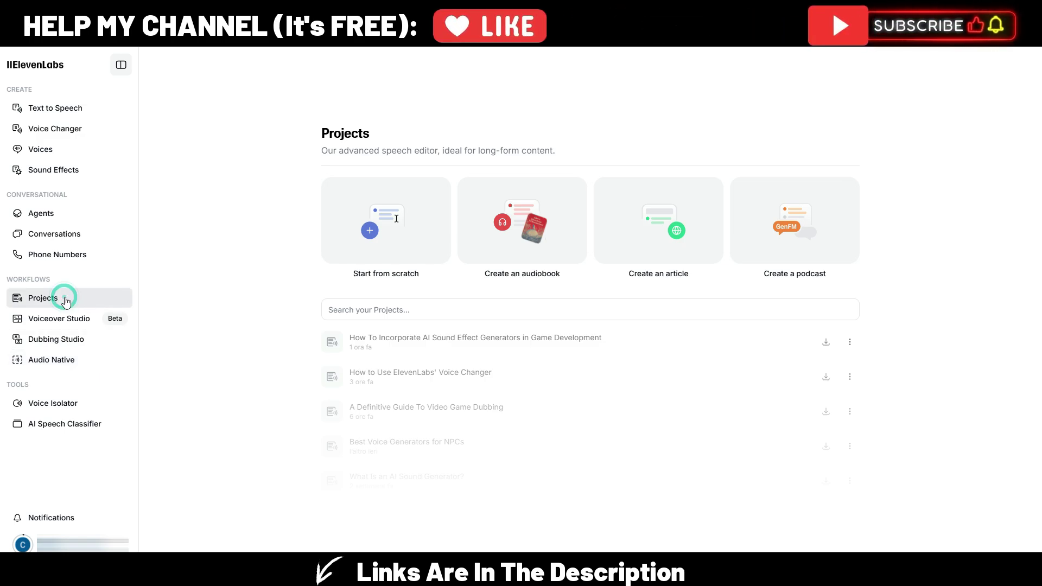
click(120, 66)
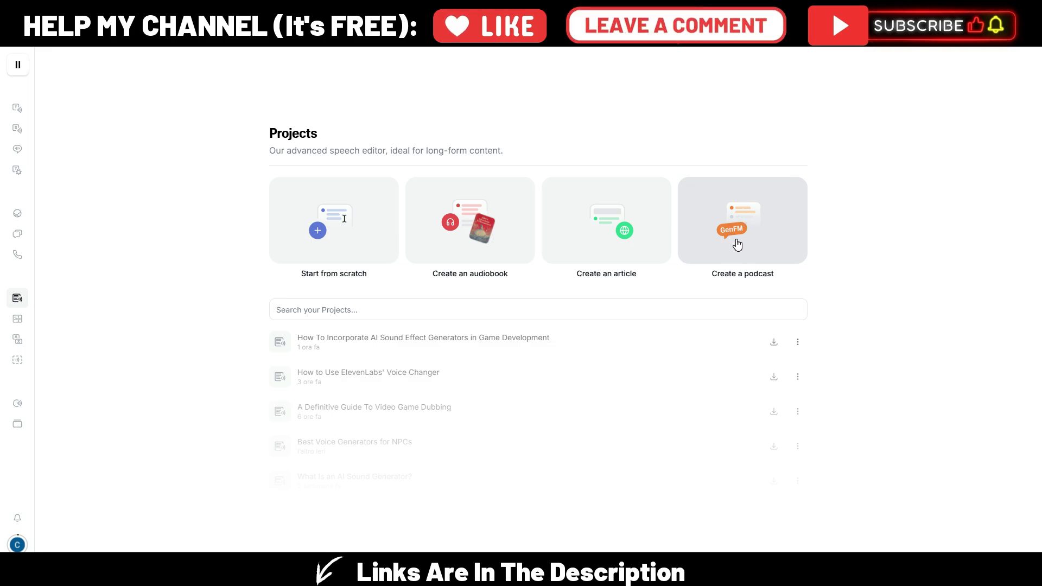
Open Create a podcast, look at the Existing Project and Upload tabs, and settle on Import from URL
click(738, 244)
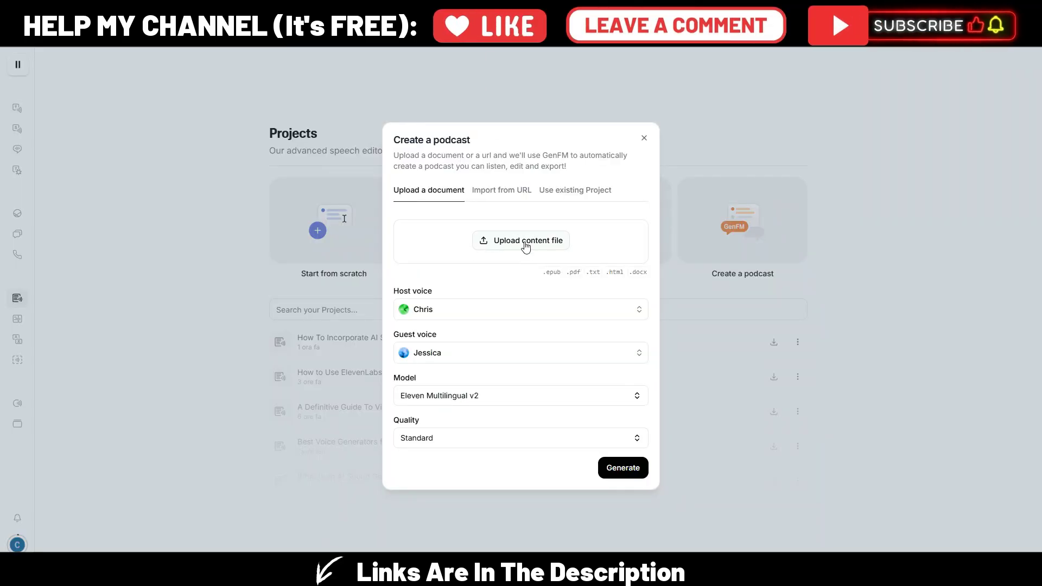
click(494, 191)
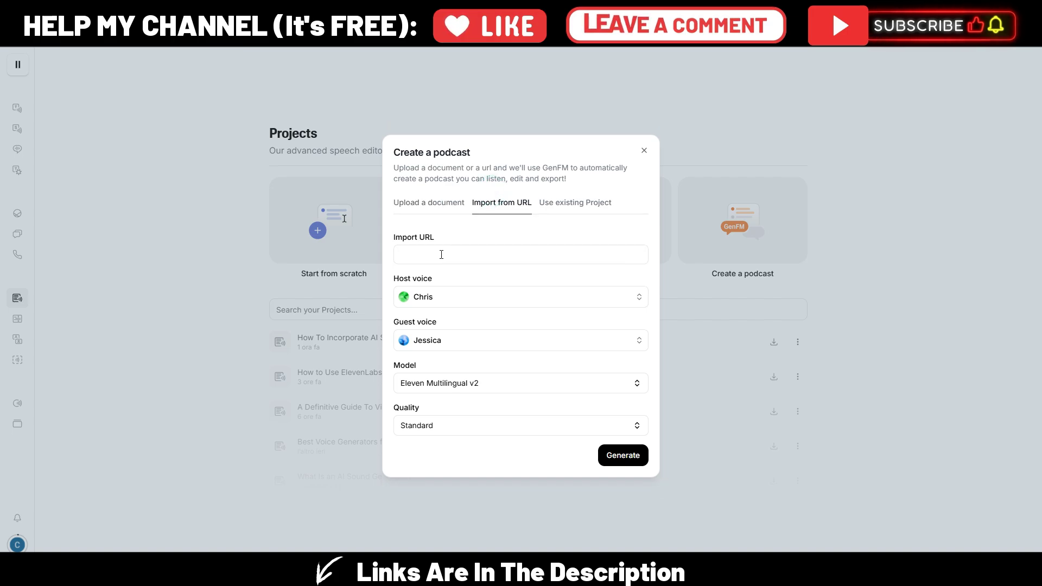
click(566, 209)
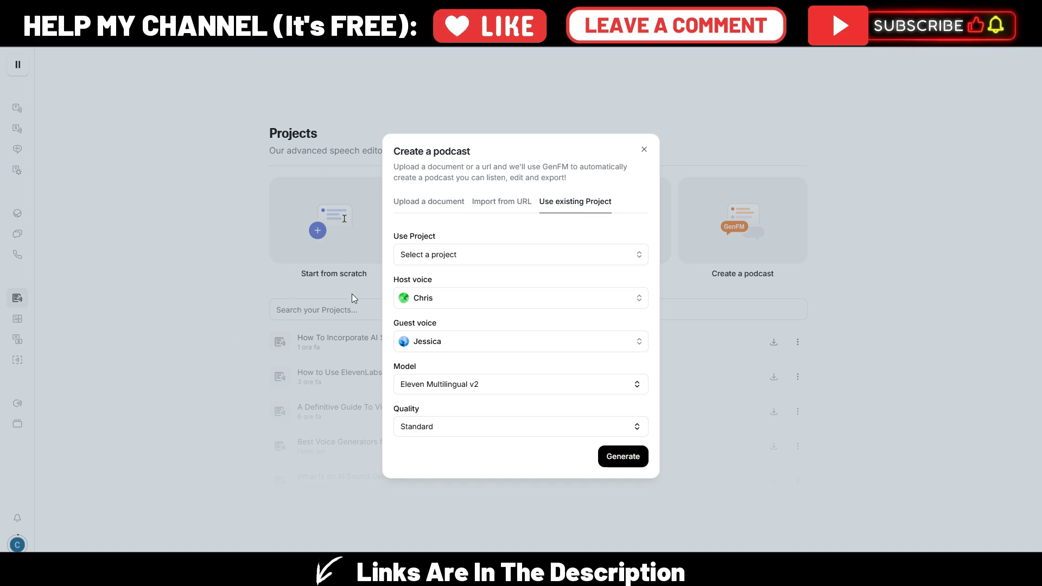
click(420, 202)
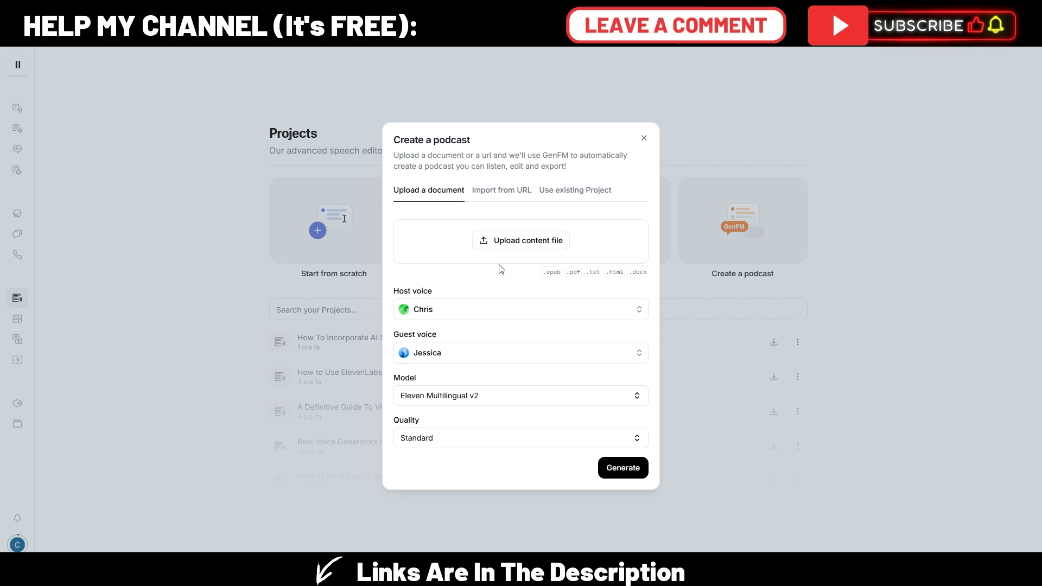
click(497, 193)
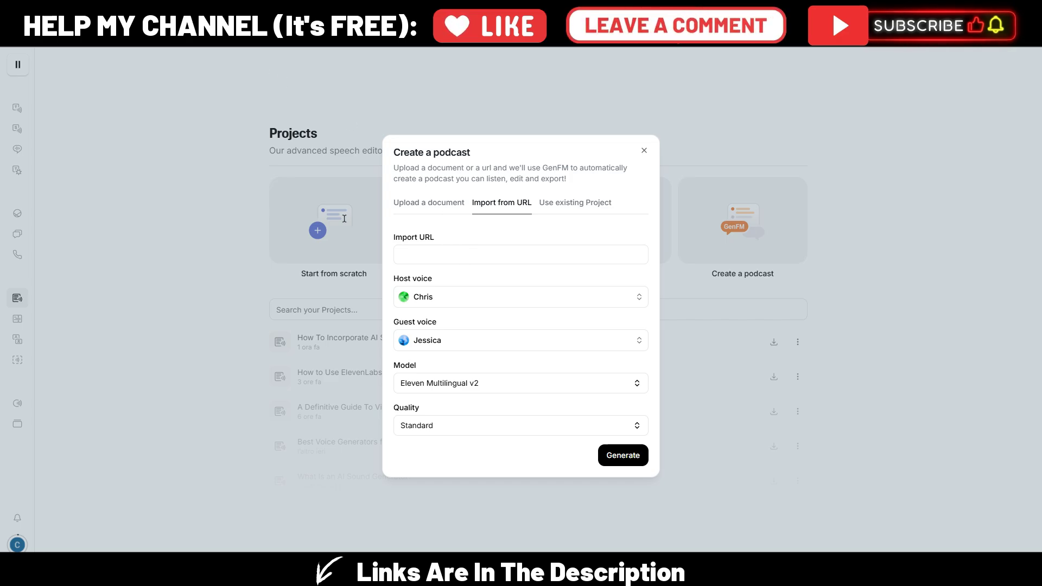
Paste the YouTube video link as the source and make Audio Books the host voice
text(https://www.youtube.com/watch?v=D4a2YO1zdNM)
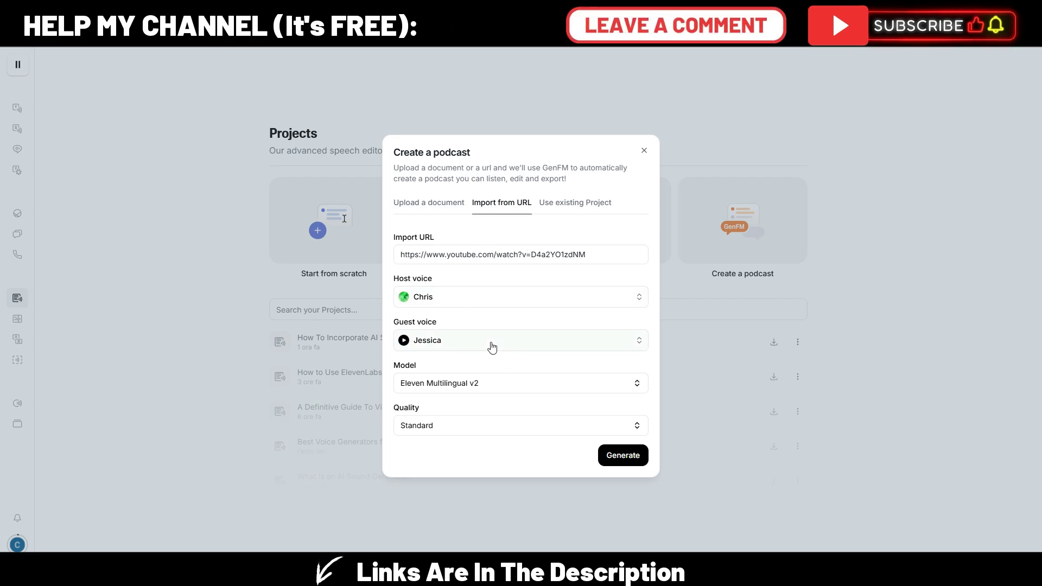
click(465, 299)
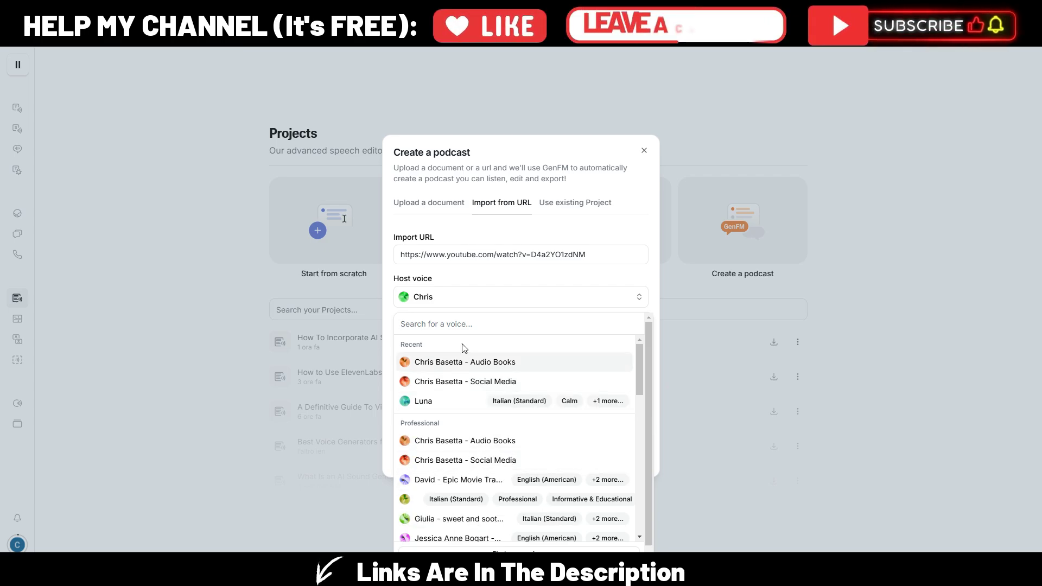
click(445, 362)
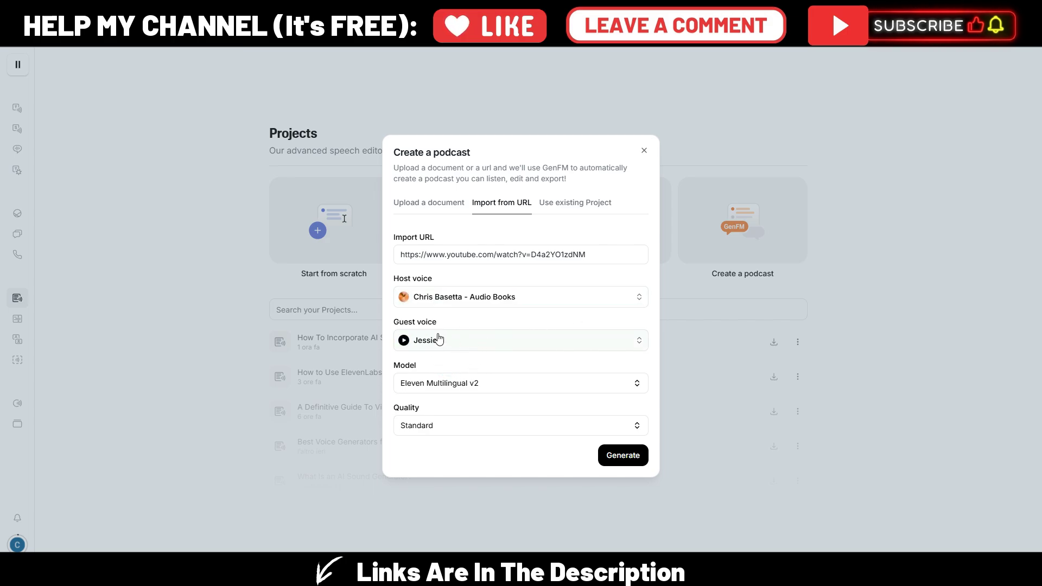
Preview the Jessica guest voice and browse the guest voice list and voice library
click(404, 341)
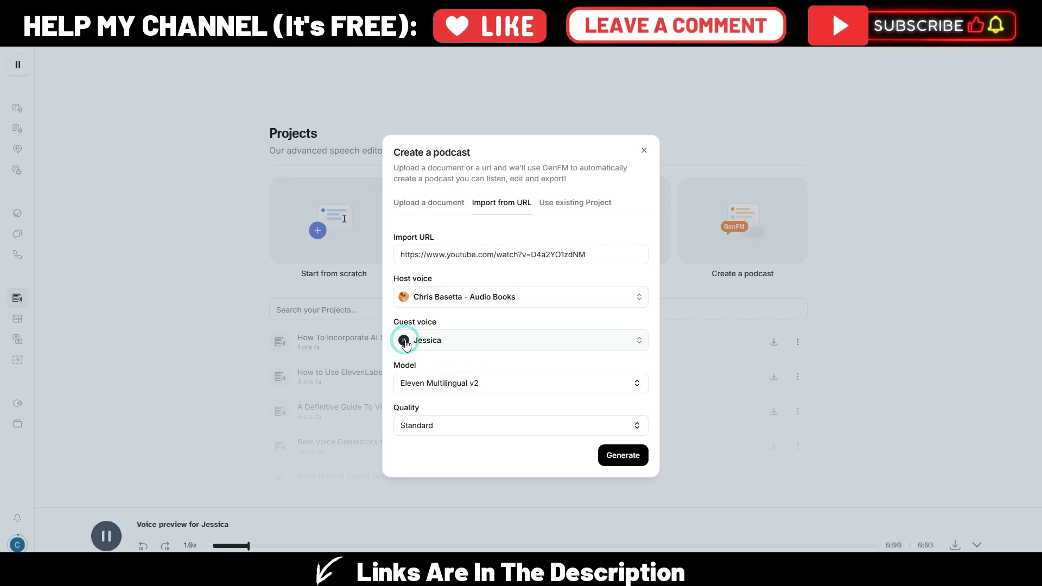
click(466, 345)
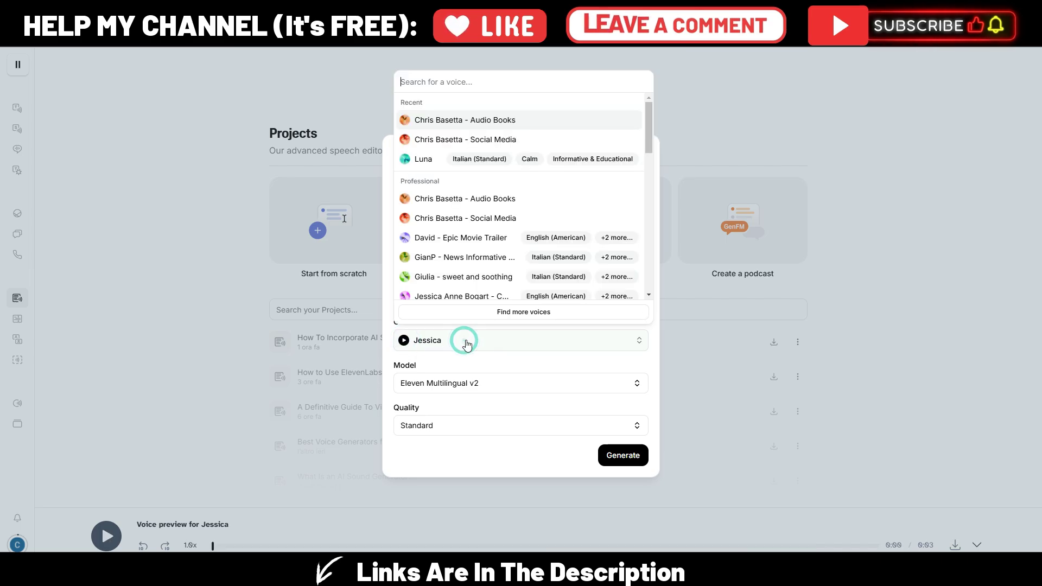
scroll(502, 196, down, 1)
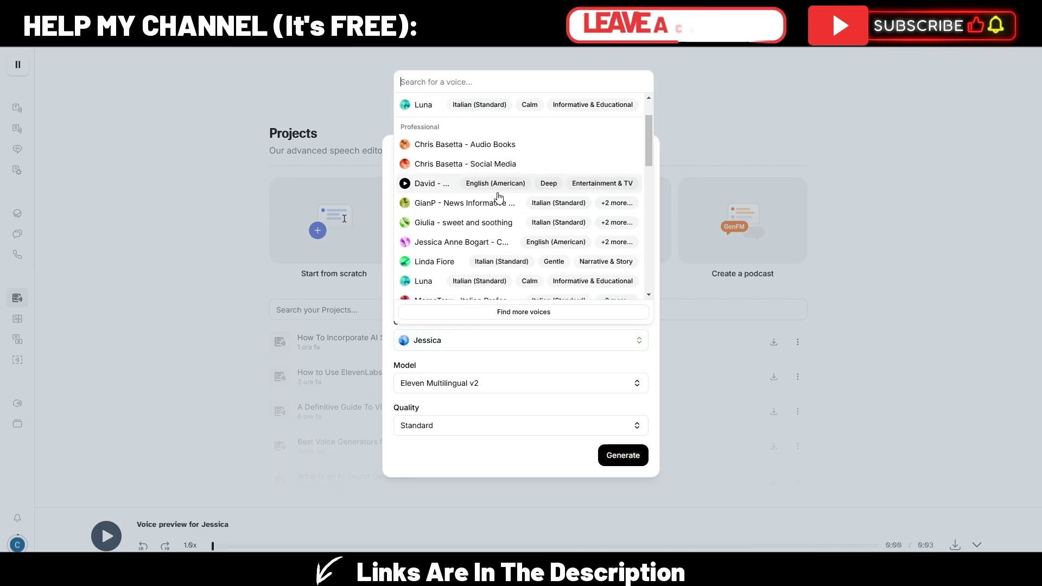
scroll(495, 205, down, 1)
scroll(431, 216, up, 2)
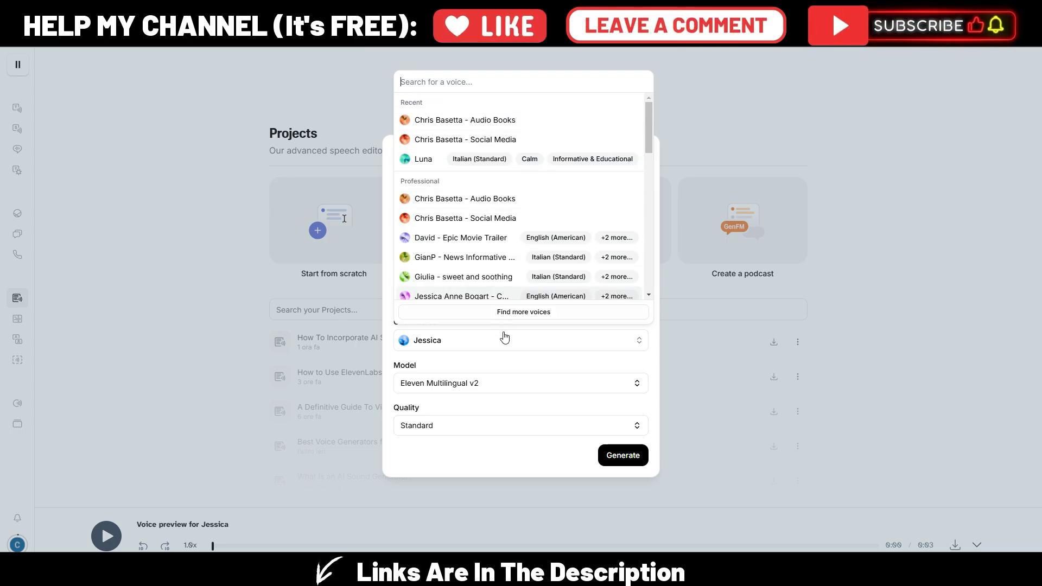
click(524, 313)
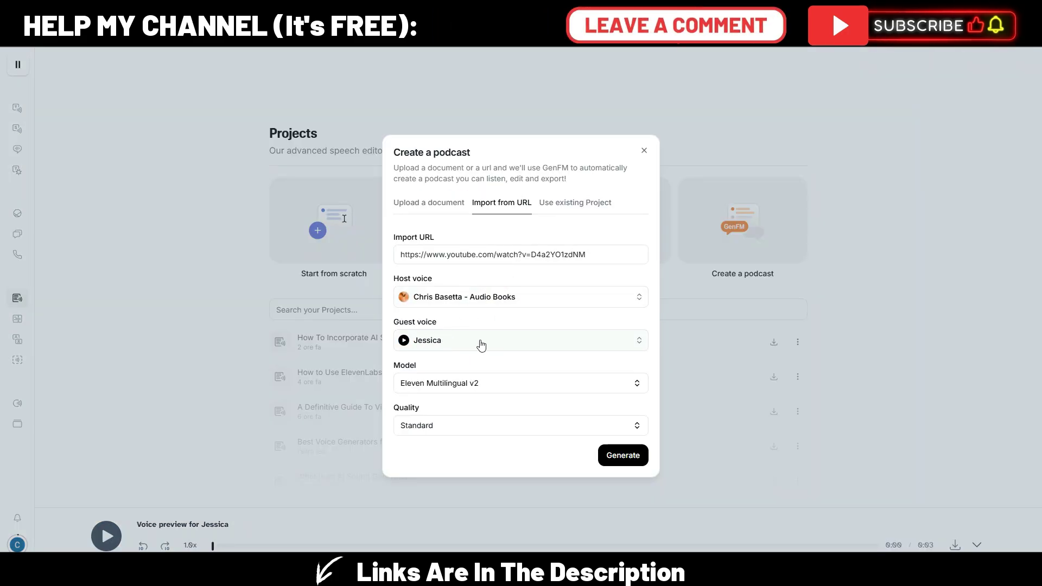
Scroll the speech model list and close it with Eleven Multilingual v2 still selected
click(489, 385)
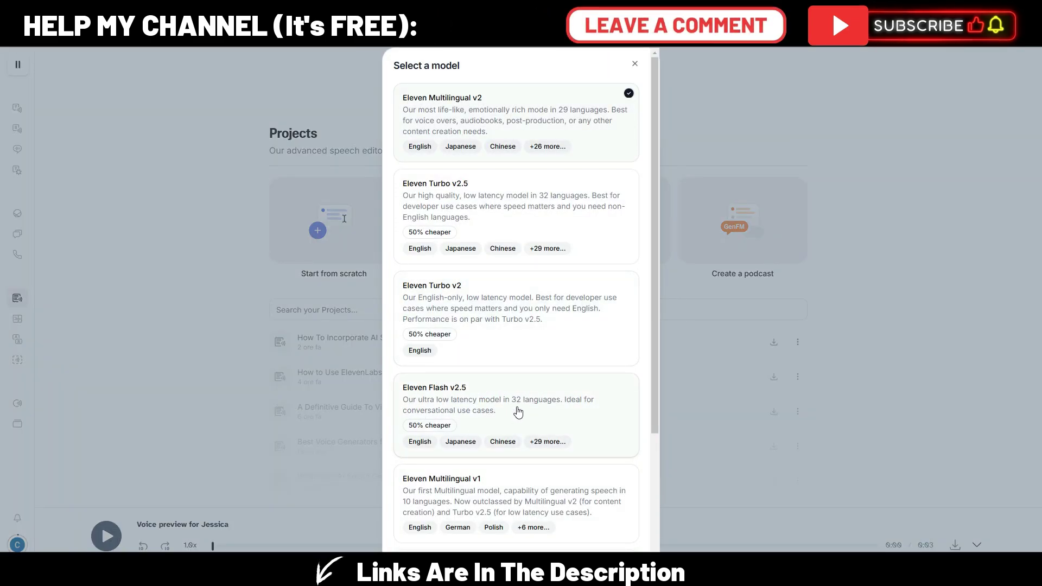
scroll(567, 417, down, 1)
scroll(567, 417, down, 3)
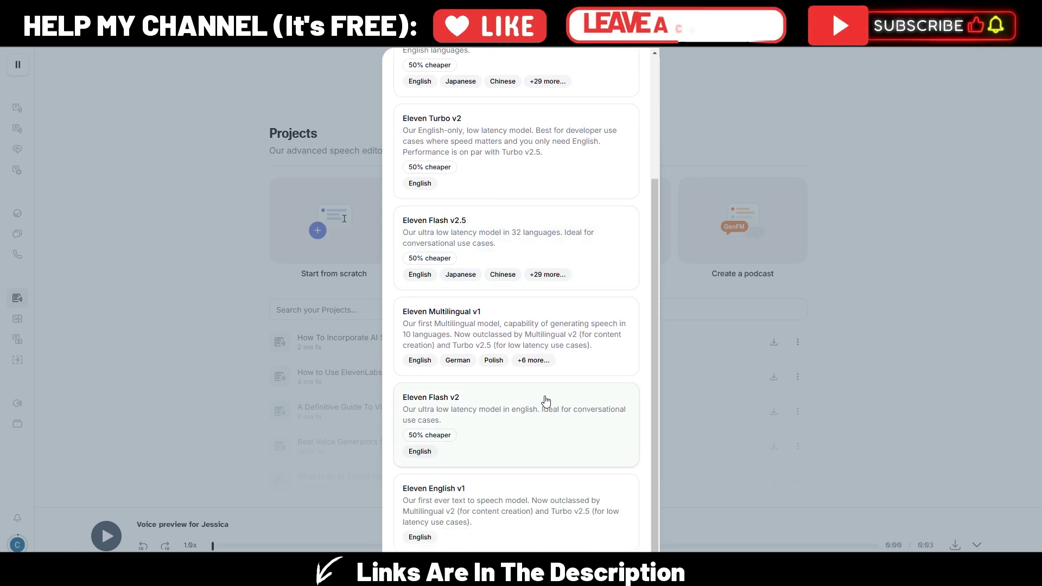
click(468, 114)
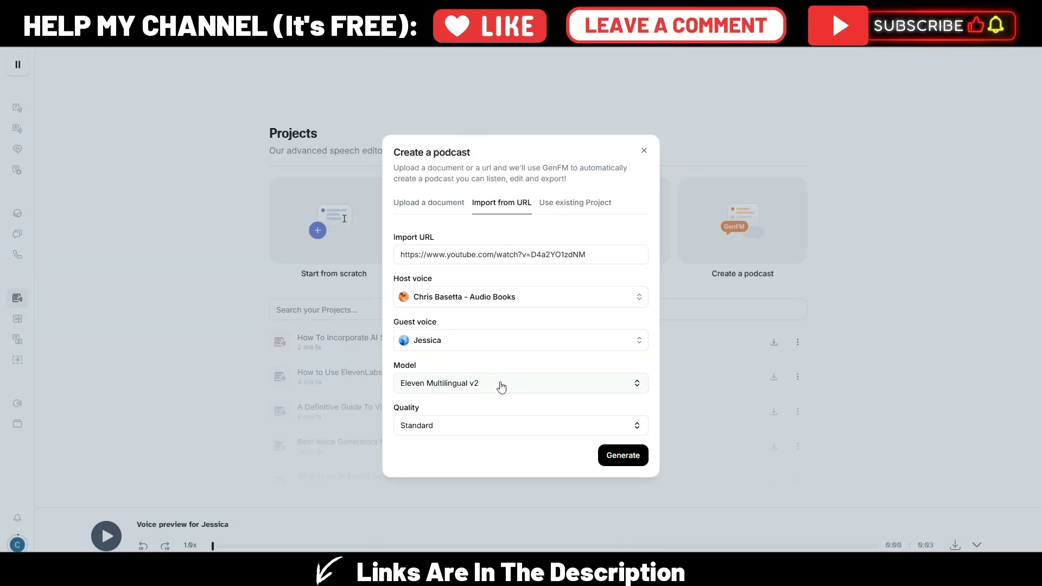
click(450, 429)
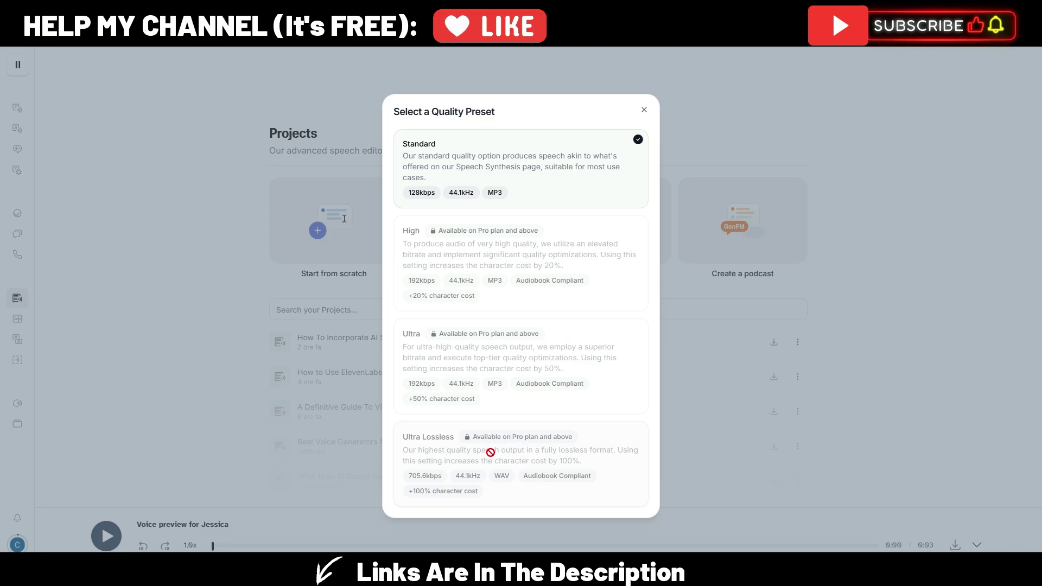
click(630, 163)
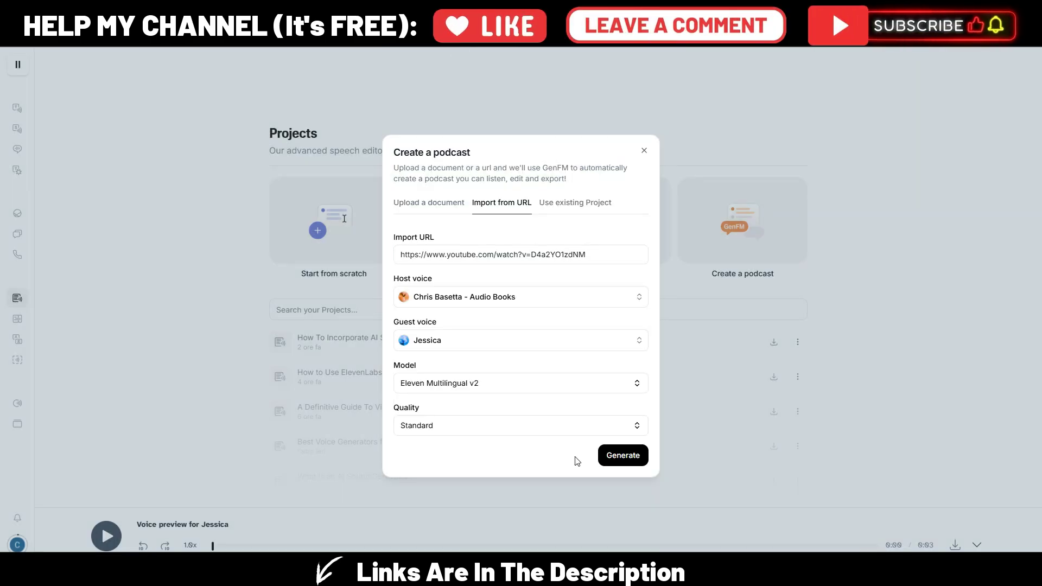
Generate the podcast so its host-and-guest script opens in the project editor
click(623, 456)
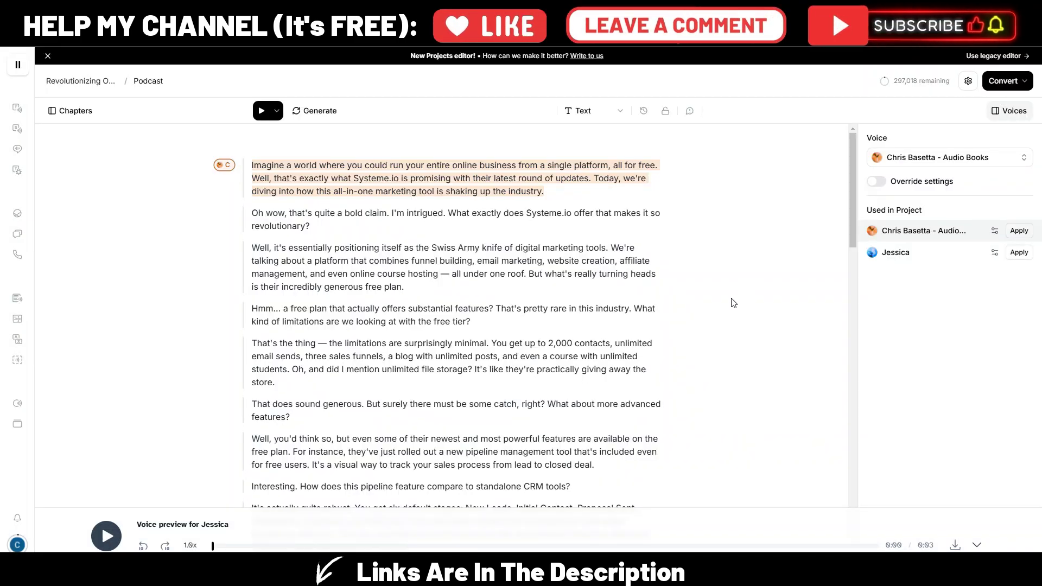
scroll(741, 282, down, 20)
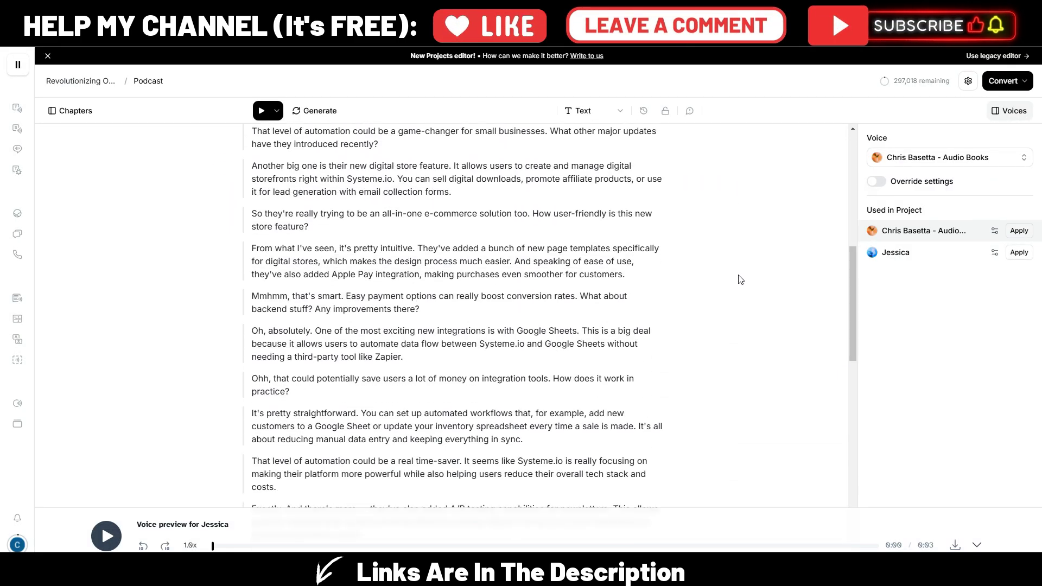
scroll(741, 279, up, 20)
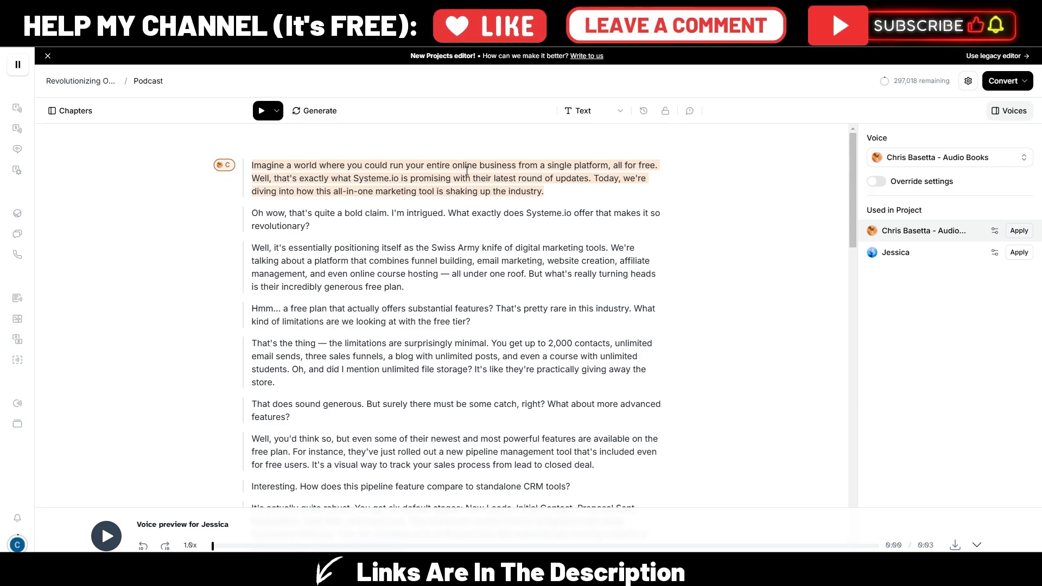
click(559, 191)
click(332, 227)
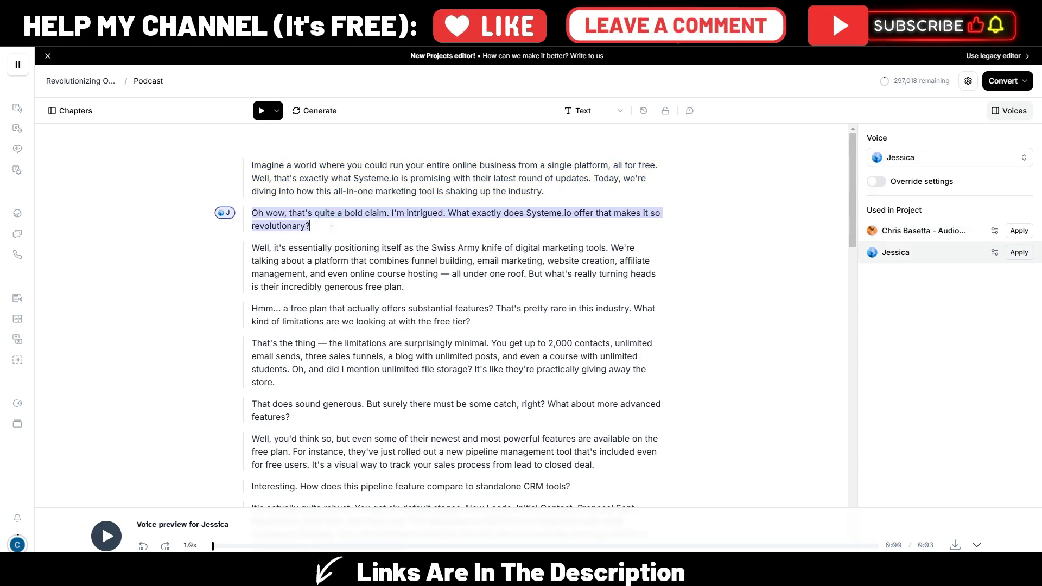
click(345, 253)
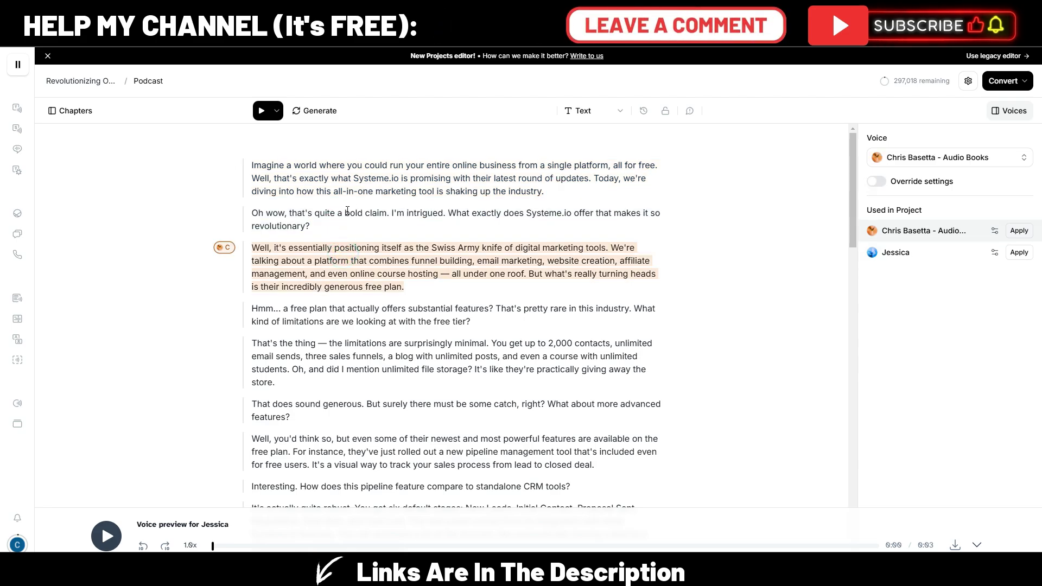
click(402, 170)
scroll(447, 308, down, 3)
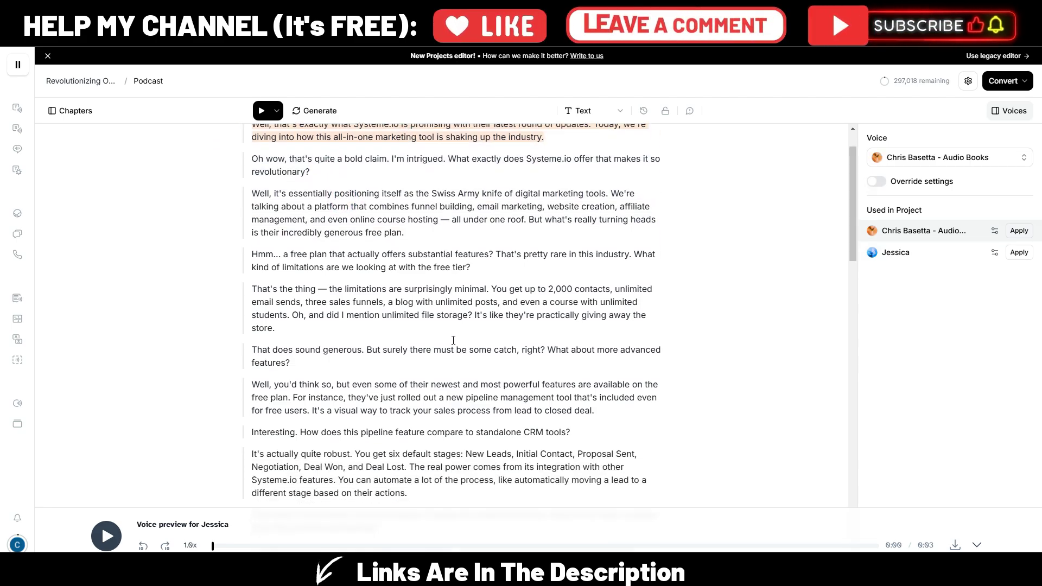
scroll(445, 296, up, 3)
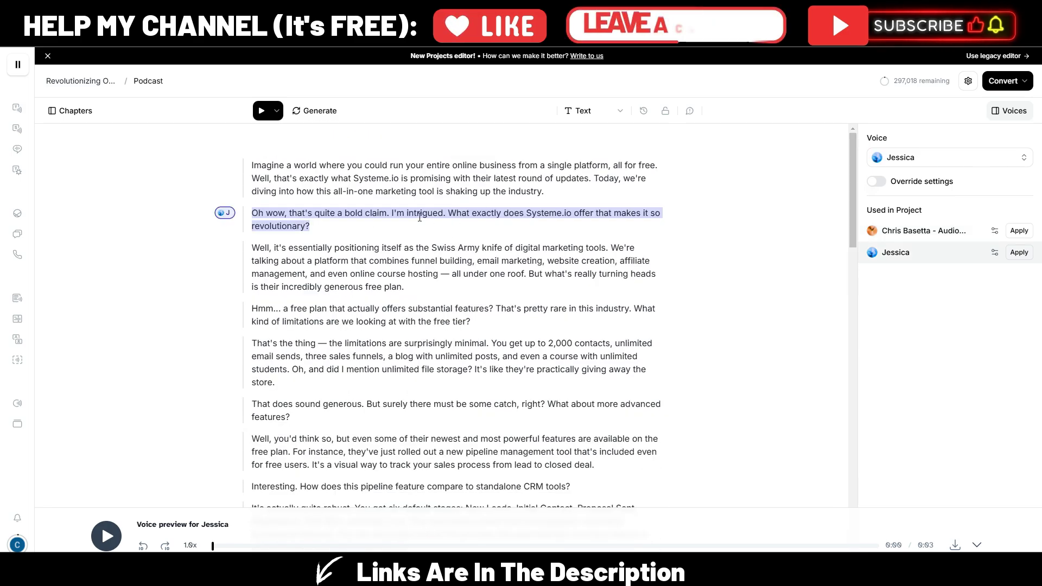
click(467, 250)
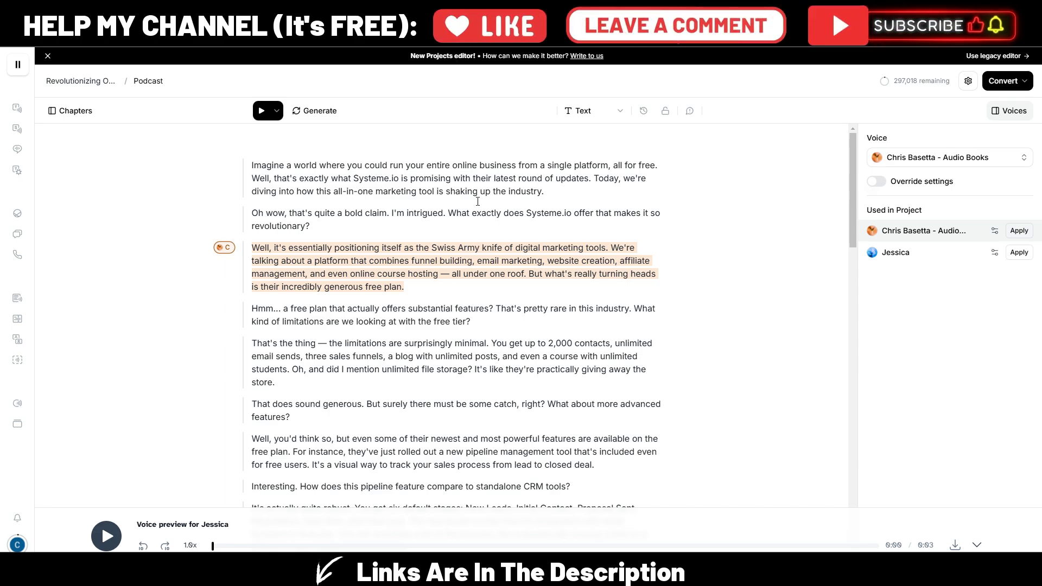
click(478, 181)
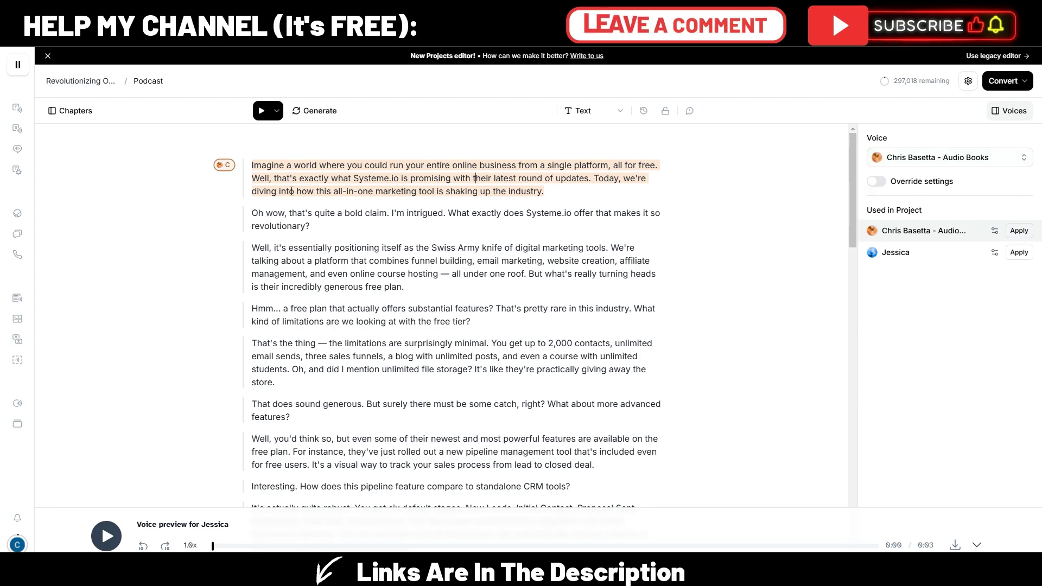
click(315, 217)
click(336, 258)
click(347, 316)
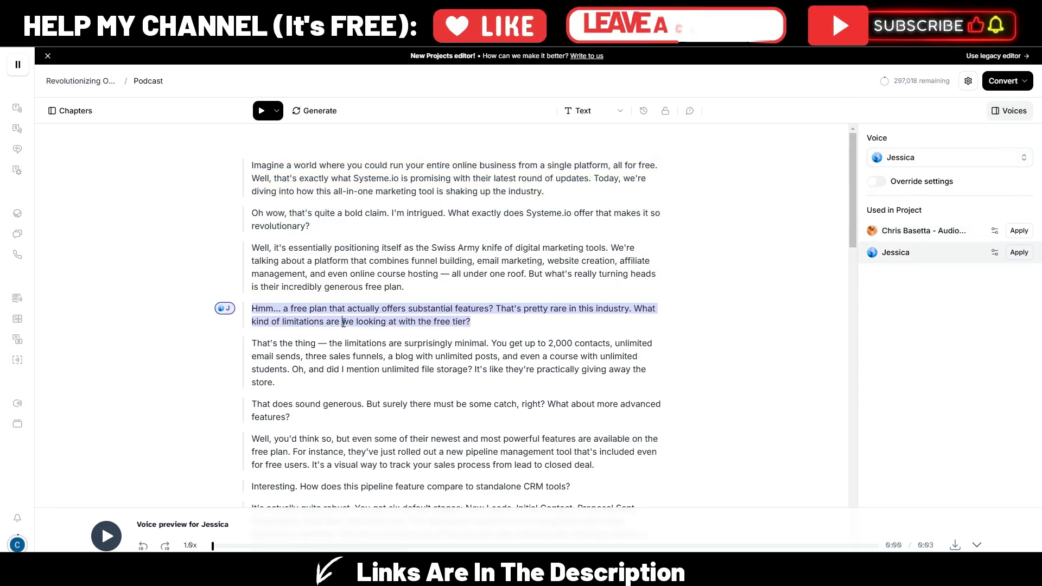
click(352, 364)
click(343, 312)
click(319, 250)
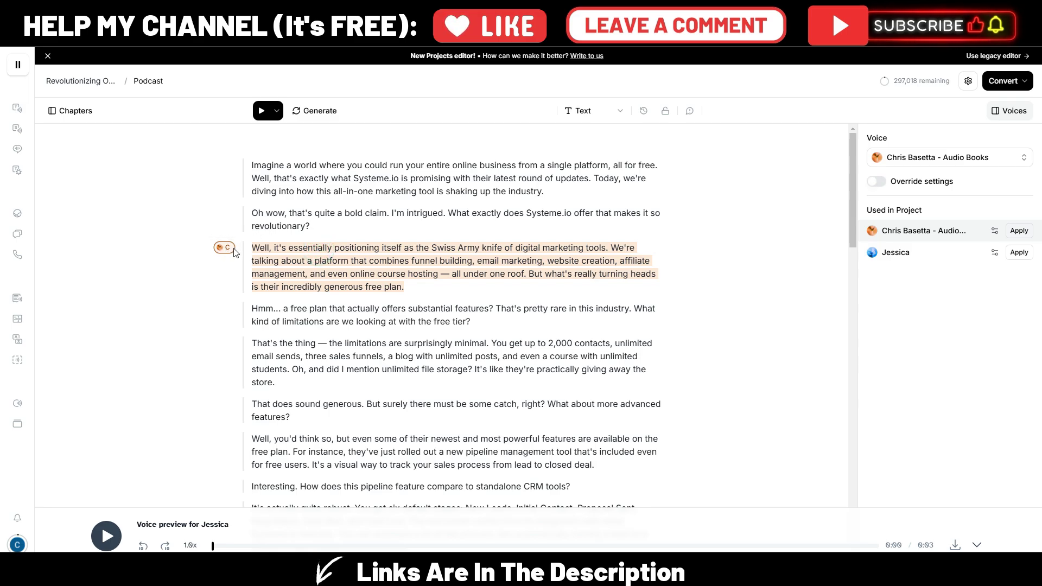
click(225, 213)
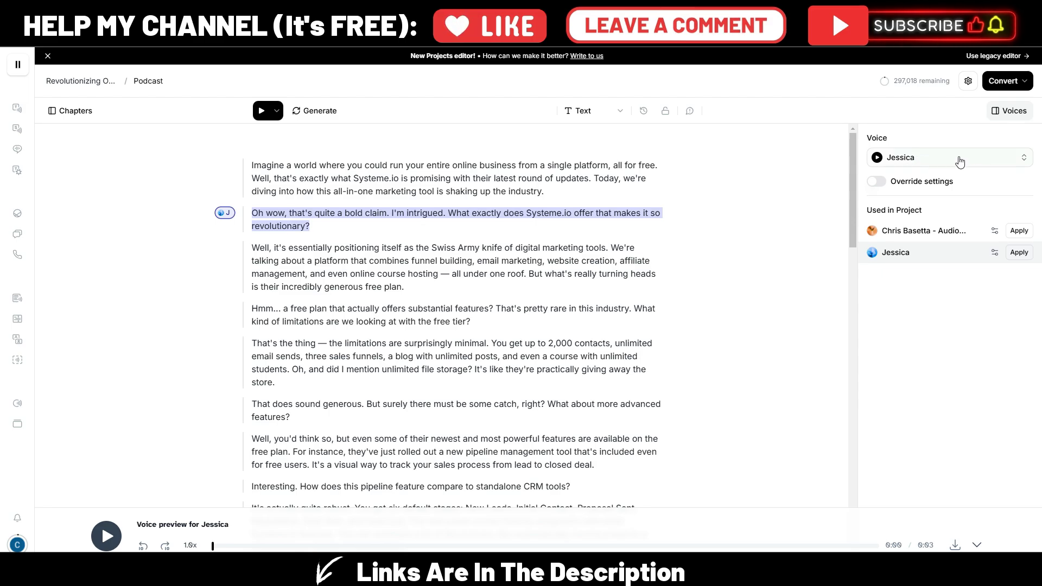
click(424, 178)
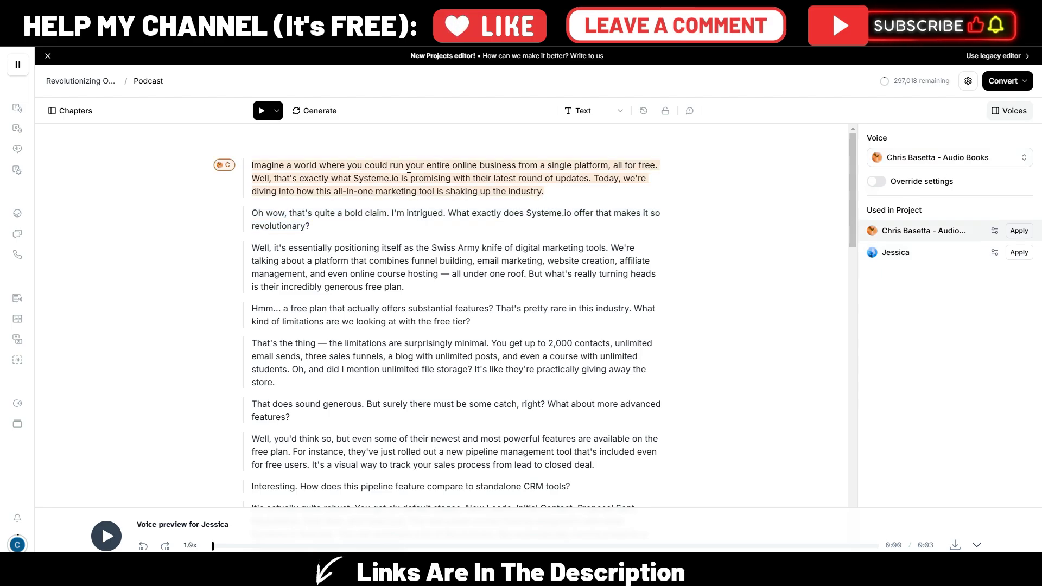
click(420, 212)
click(347, 261)
click(337, 165)
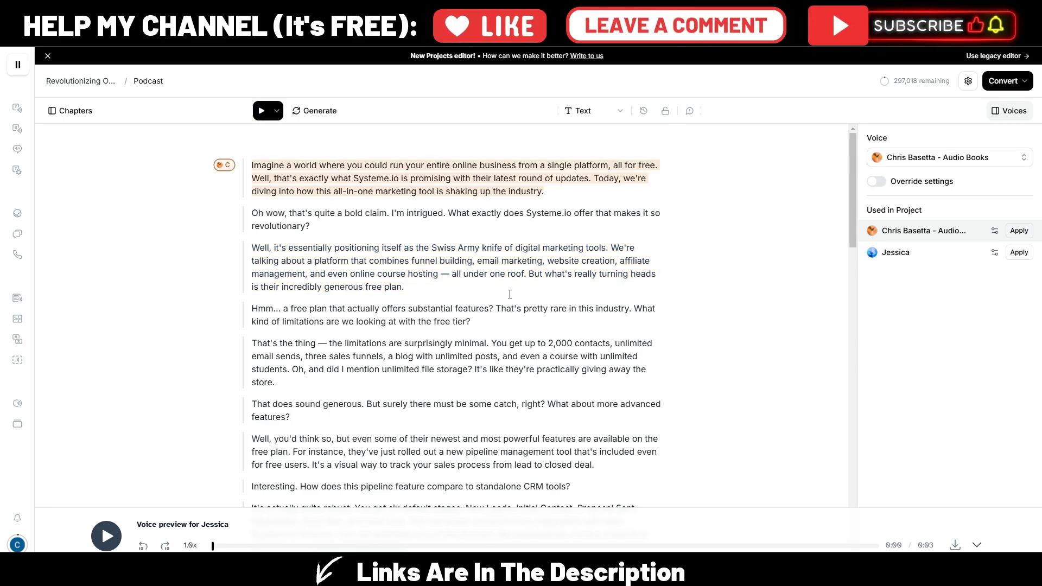
scroll(510, 294, down, 20)
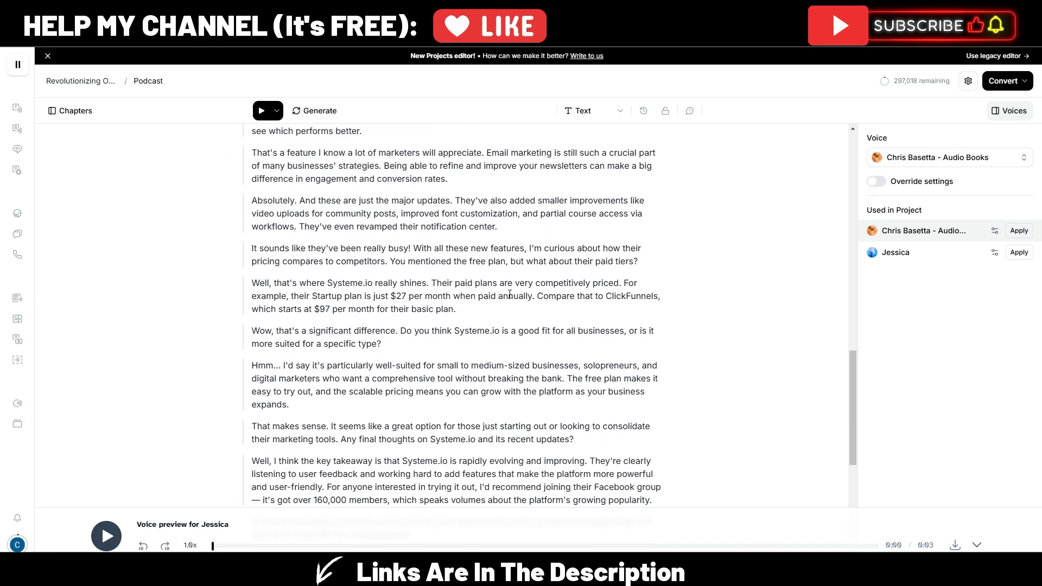
scroll(509, 294, down, 10)
drag(850, 459, 852, 140)
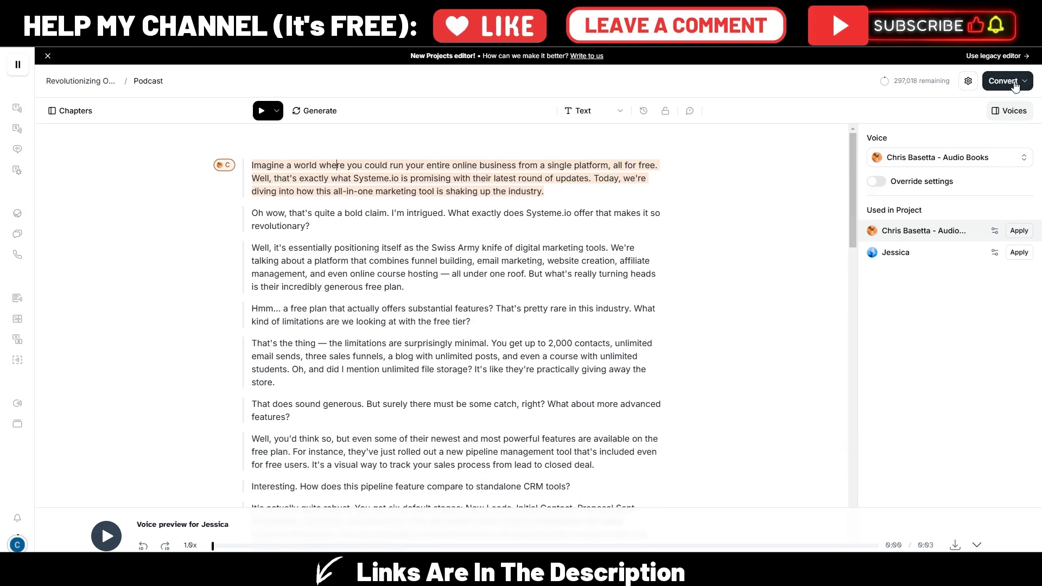
click(1015, 82)
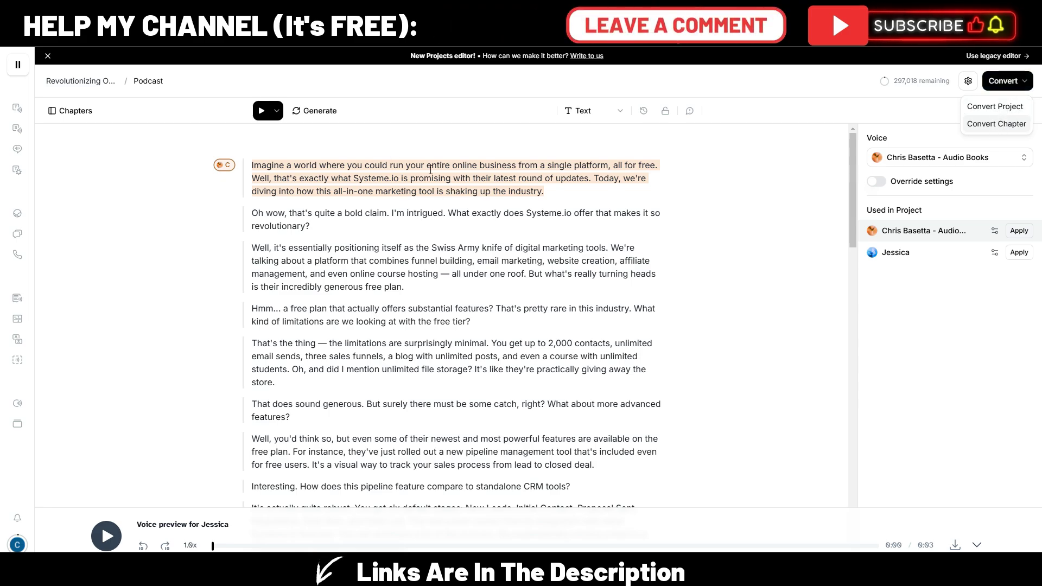
click(556, 194)
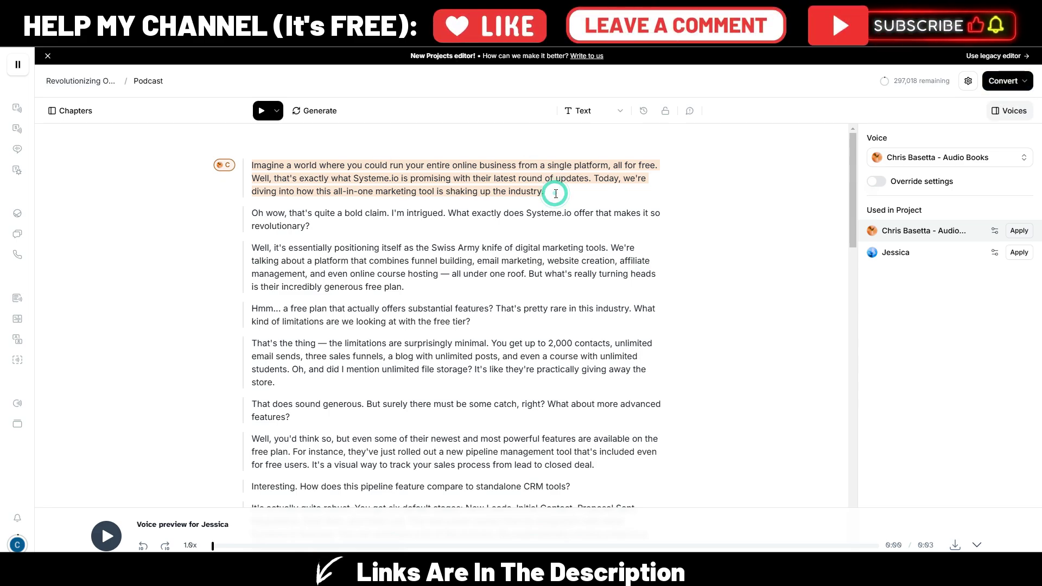
Generate and play the opening paragraph's audio in the host's voice
click(263, 113)
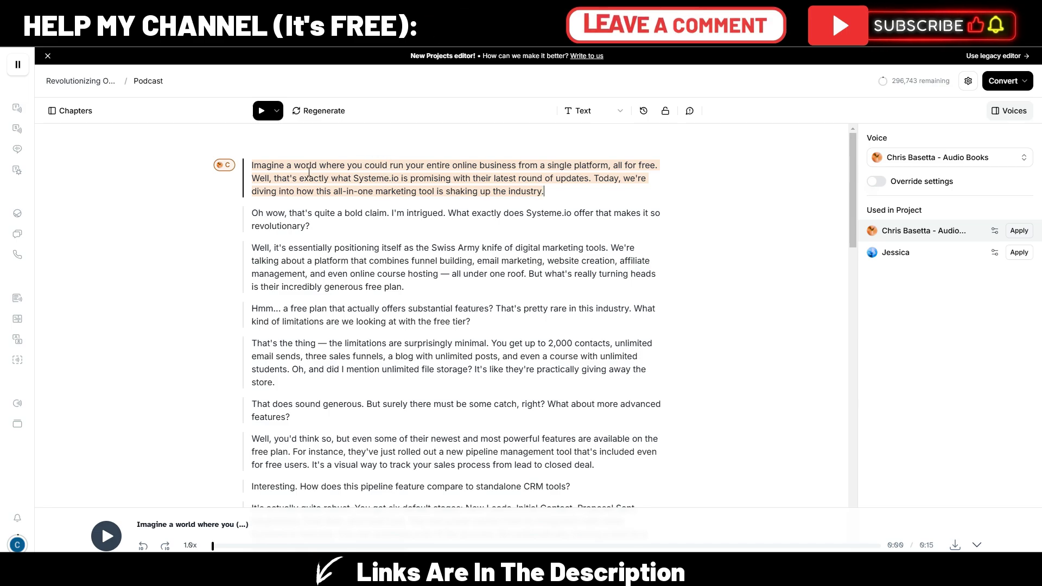
Select Jessica's 'Oh wow' paragraph to generate and play its audio
click(272, 215)
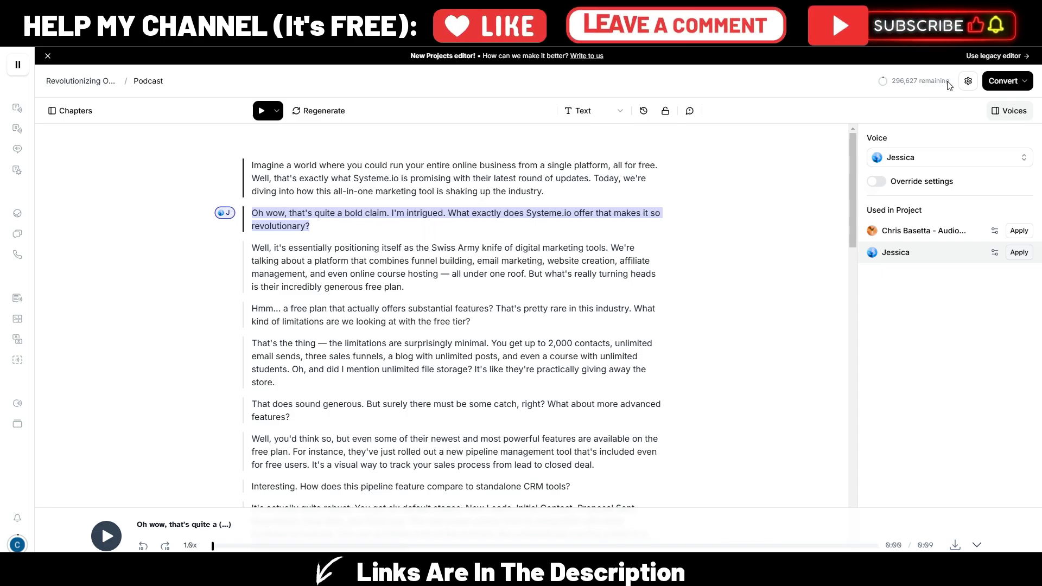
mouse_move(886, 87)
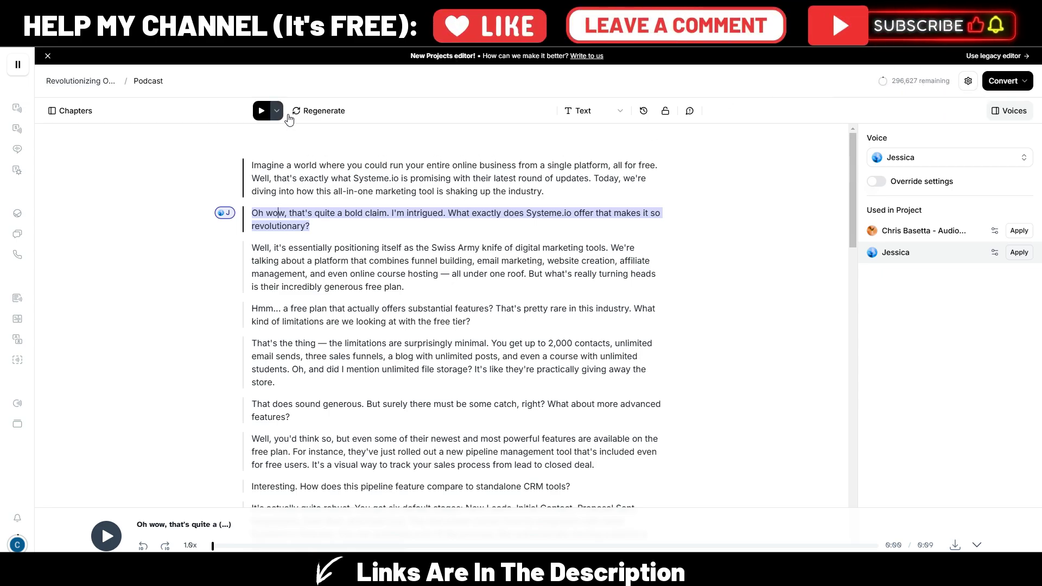
click(318, 177)
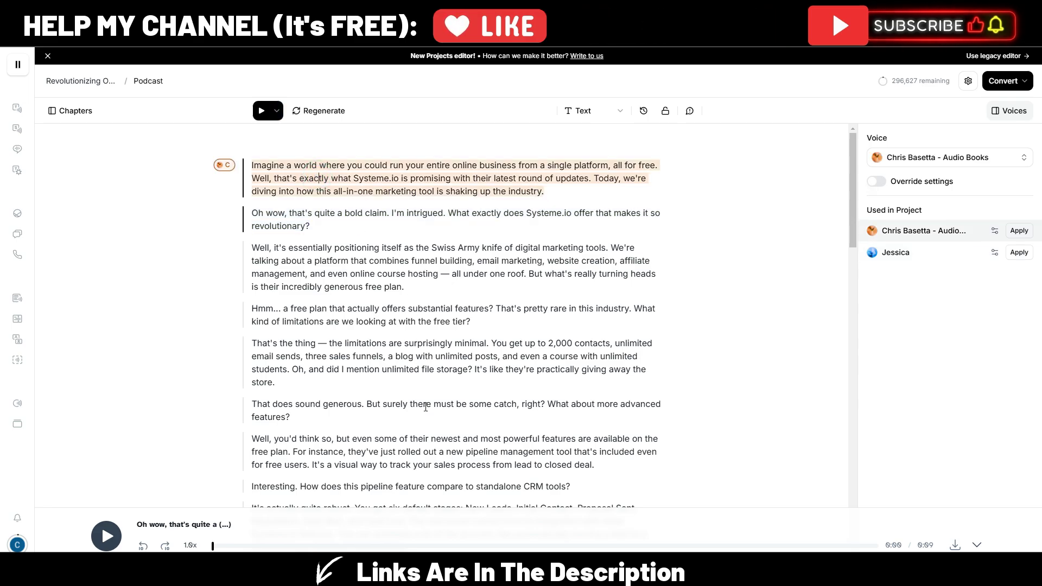
scroll(426, 397, down, 1)
scroll(426, 397, down, 18)
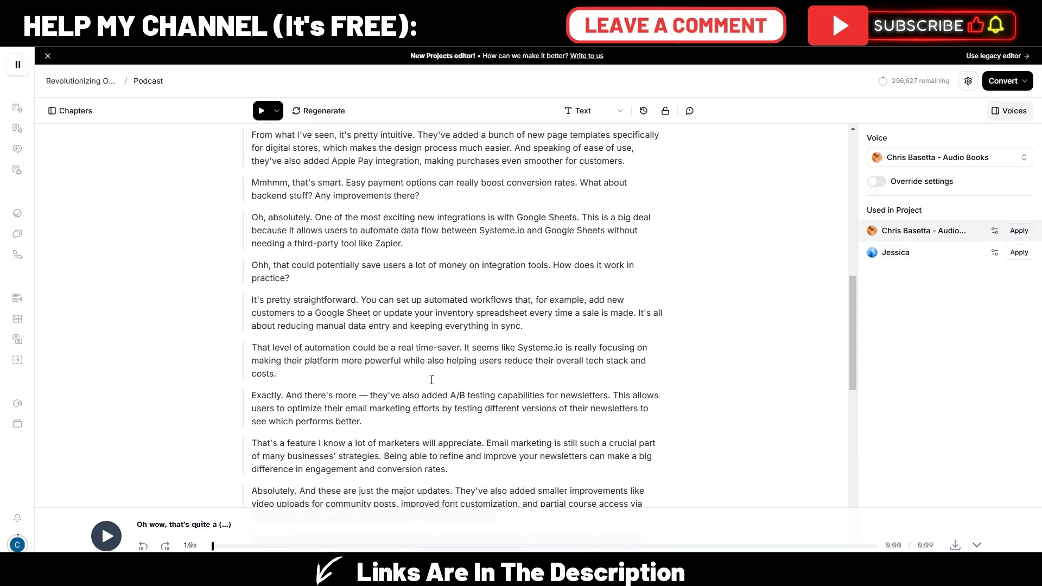
scroll(432, 379, down, 4)
scroll(506, 221, up, 20)
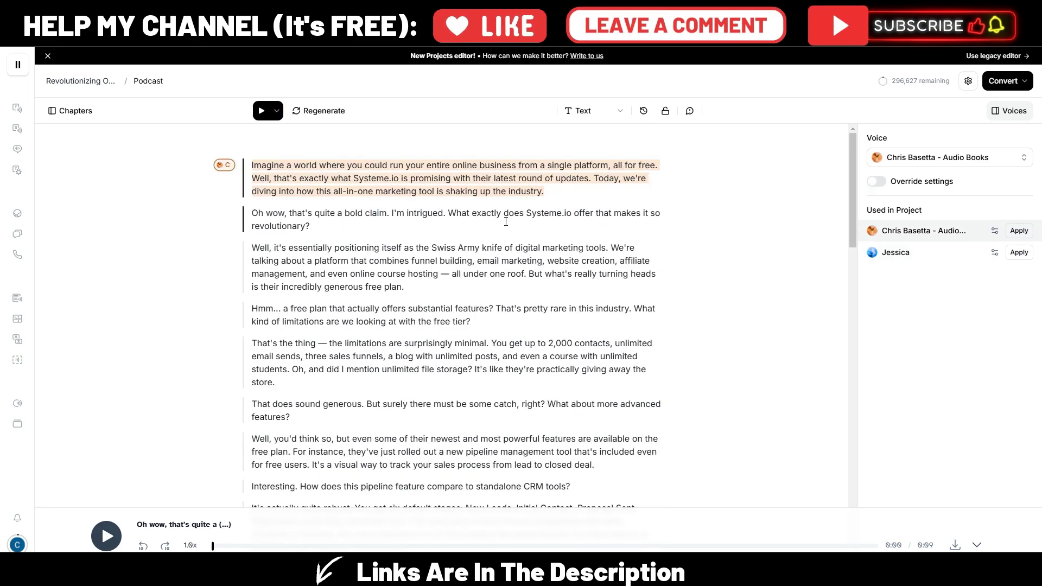
click(492, 249)
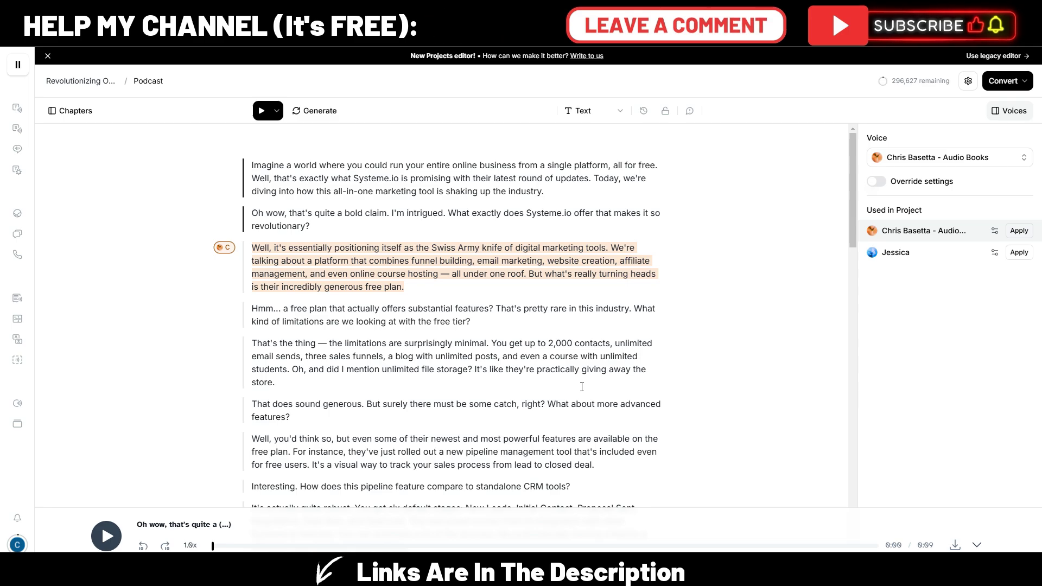
click(541, 178)
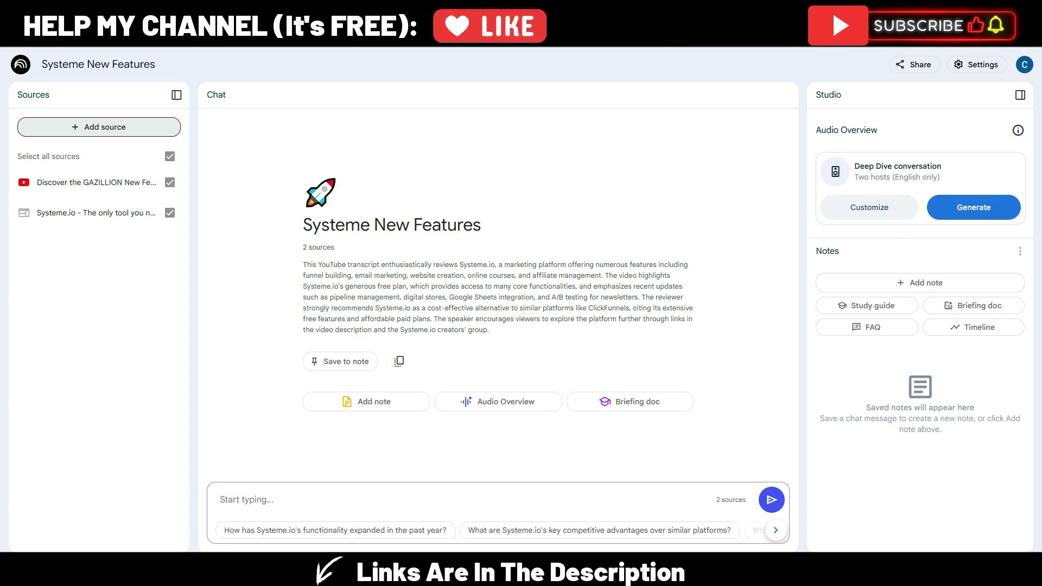
Switch to the NotebookLM tab showing the Systeme New Features notebook
click(700, 27)
Paste a request for a detailed summary of both sources for a podcast script and send it
click(308, 502)
text(generate a detailed summary of these sources, useful to generate an in depth podcast script)
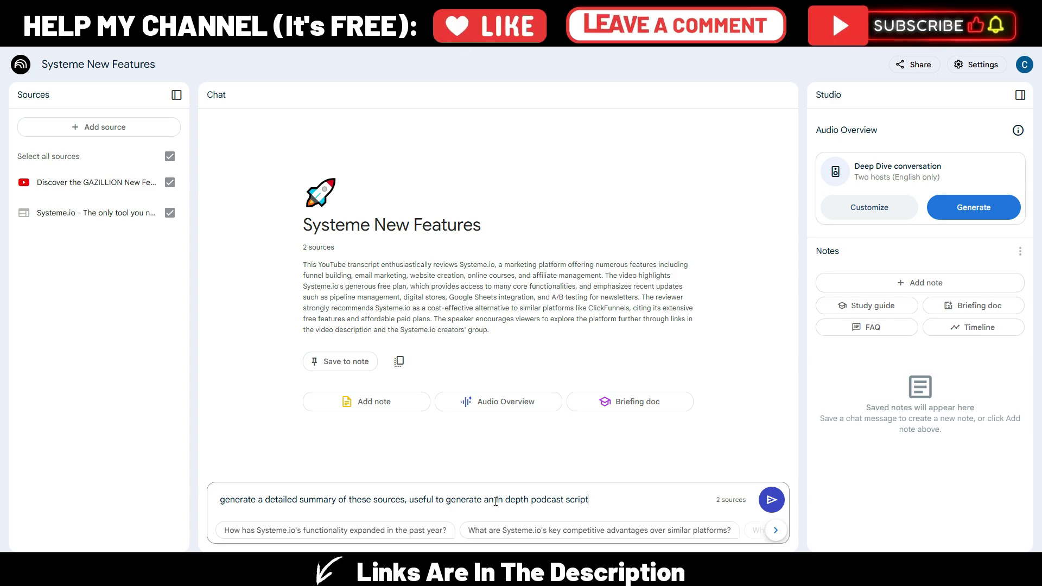
click(771, 500)
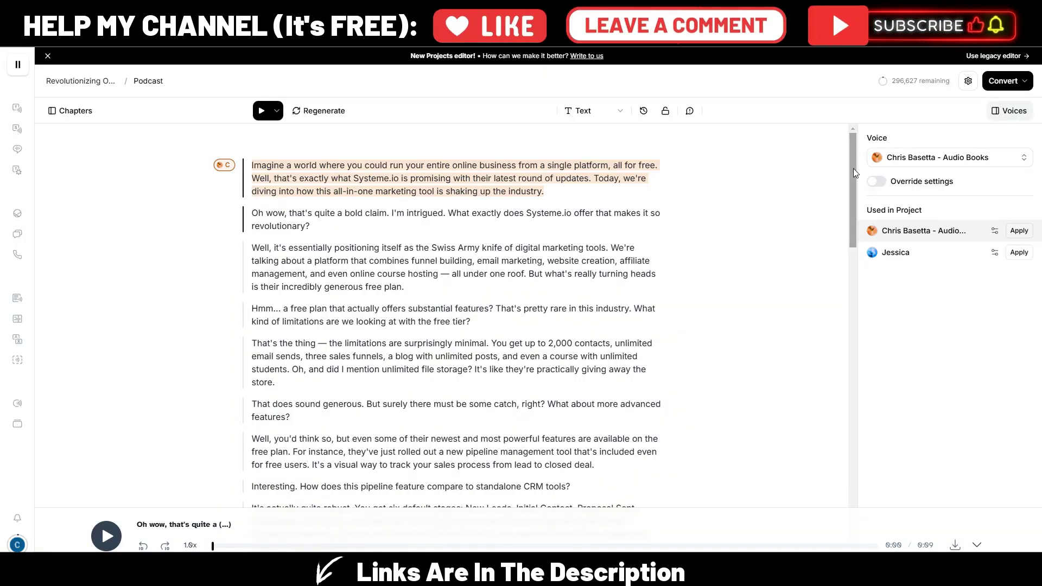
drag(853, 162, 852, 535)
key(ctrl+a)
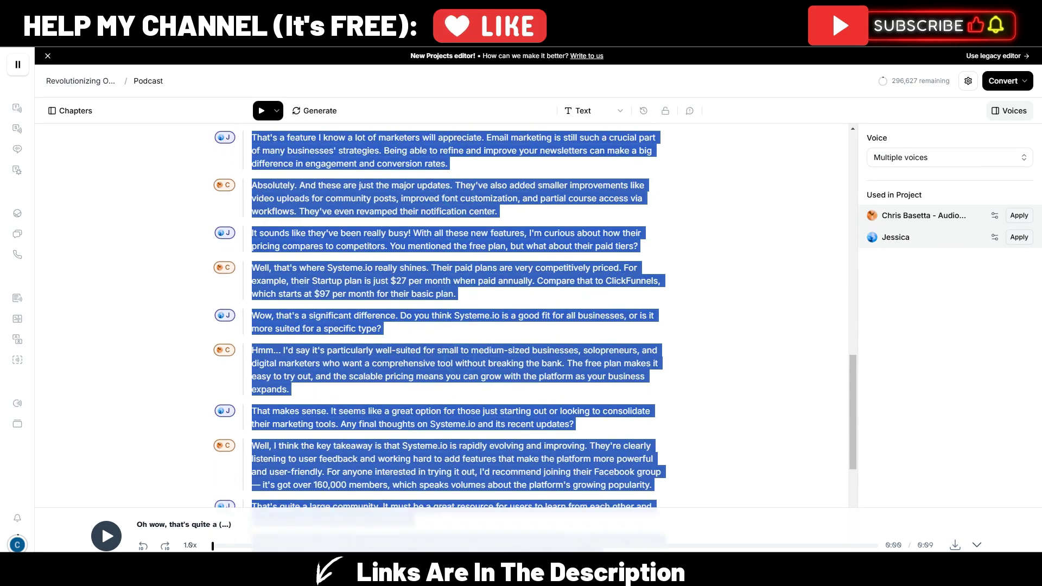
click(764, 325)
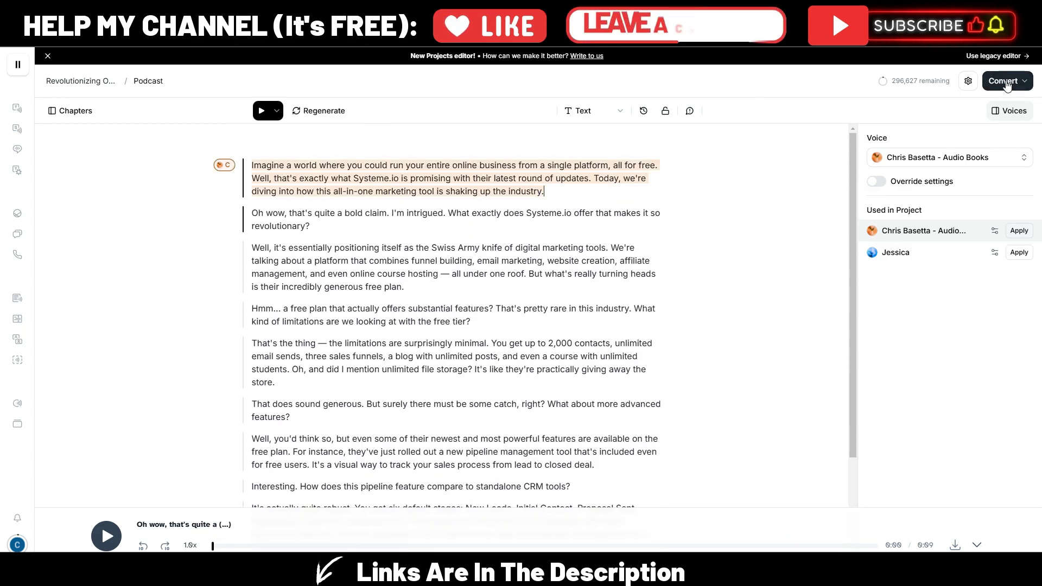
Convert the whole project with Auto-regenerate on for 1976 credits, then download the Podcast chapter audio
click(1007, 85)
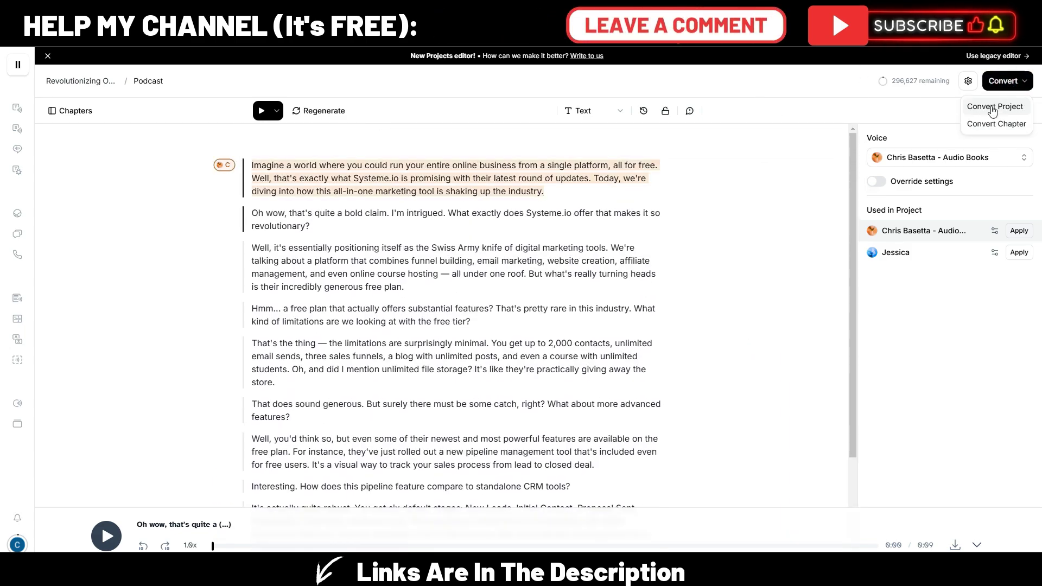
click(998, 106)
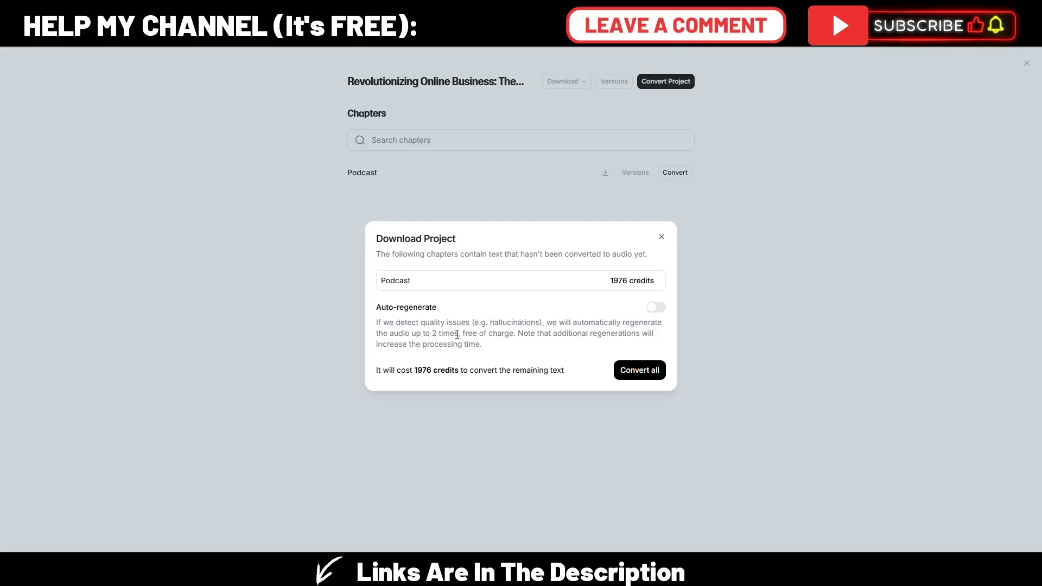
click(652, 311)
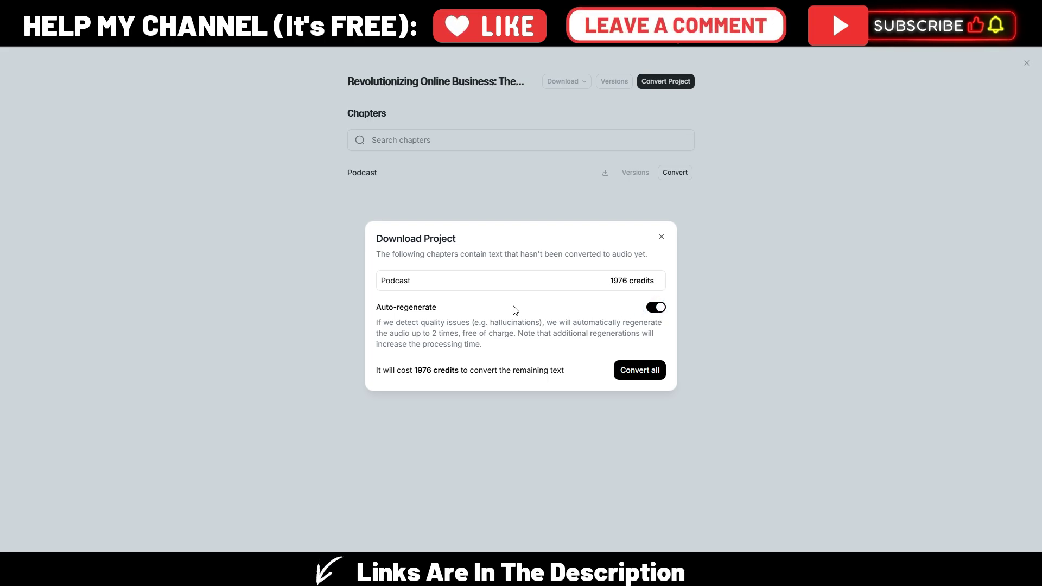
click(630, 370)
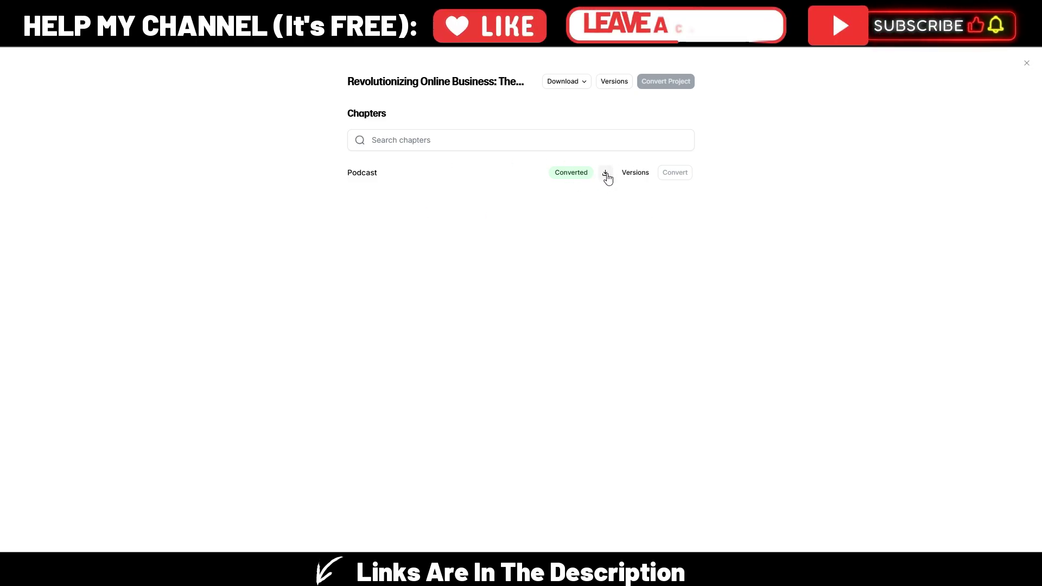
click(607, 173)
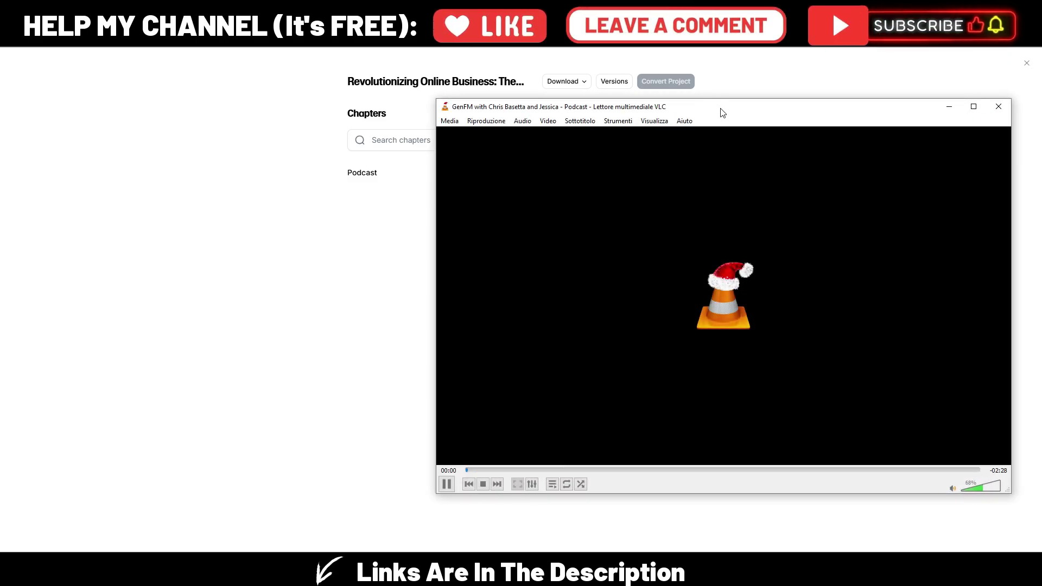
drag(721, 108, 471, 84)
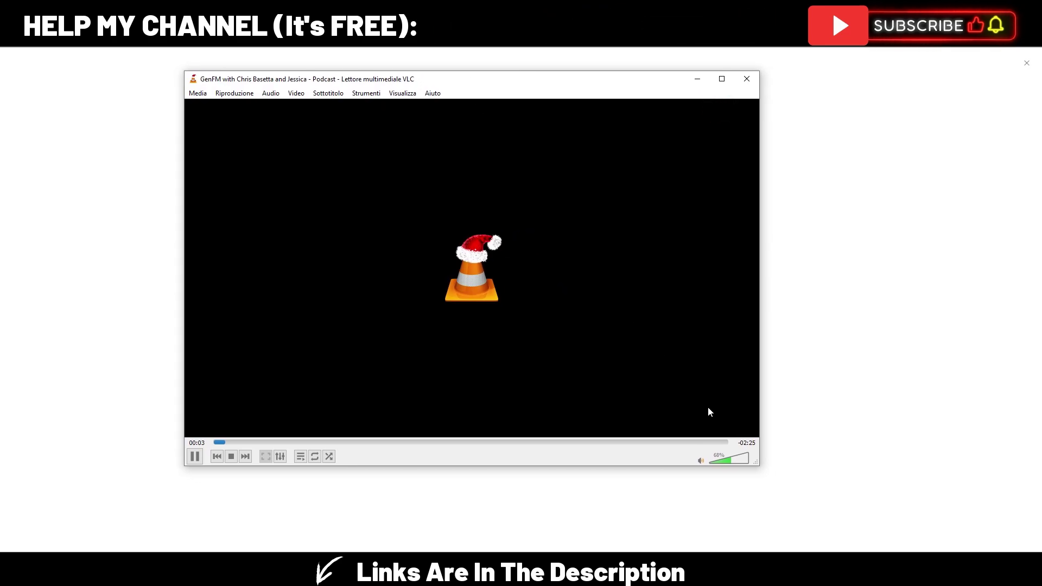
Raise the VLC playback volume to 83% while the downloaded podcast plays
click(736, 460)
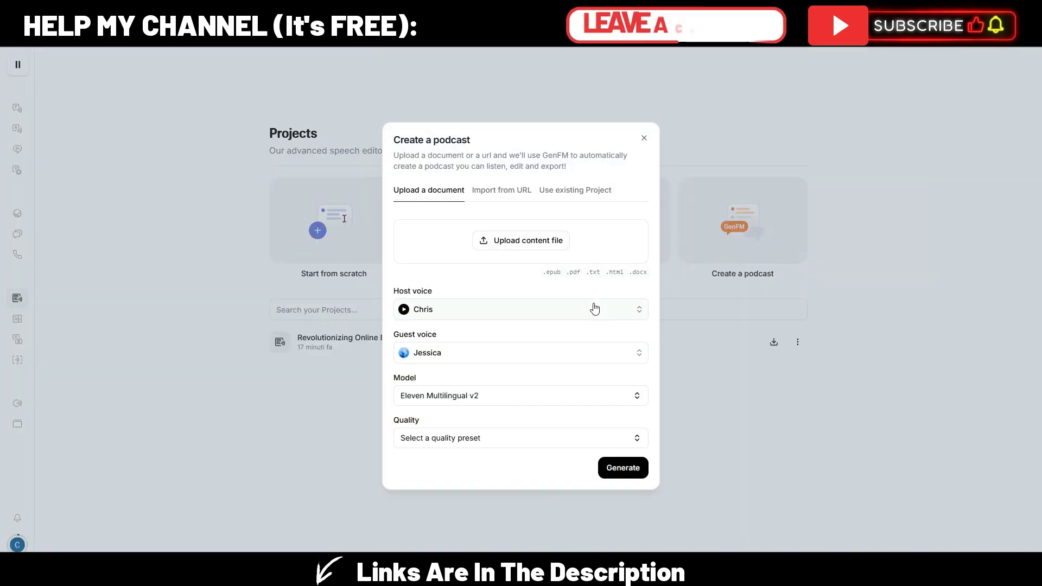
Create a blank Untitled Project from scratch, dismissing the Create a podcast dialog before and after
click(645, 139)
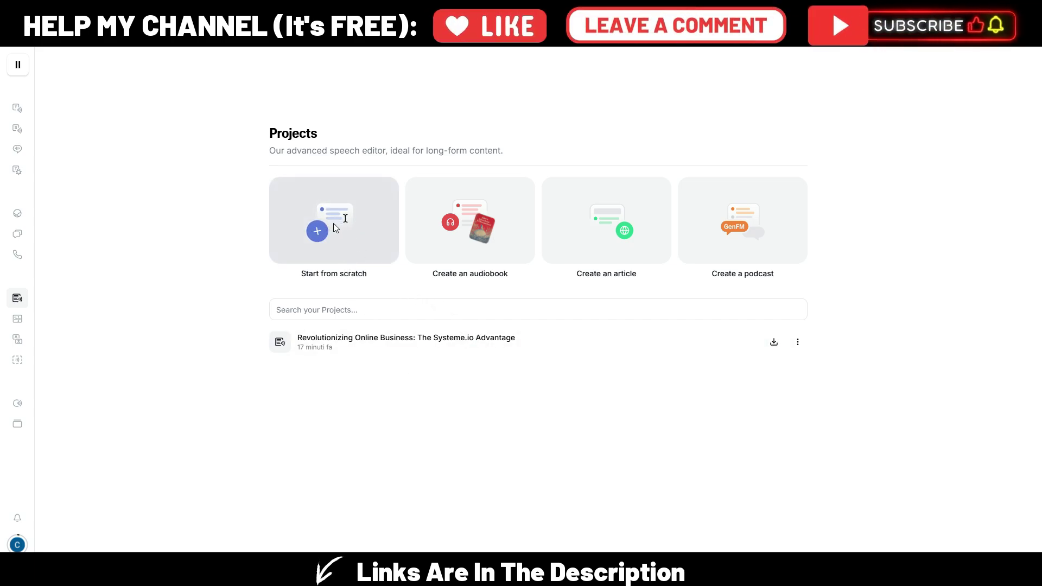
click(335, 228)
click(629, 358)
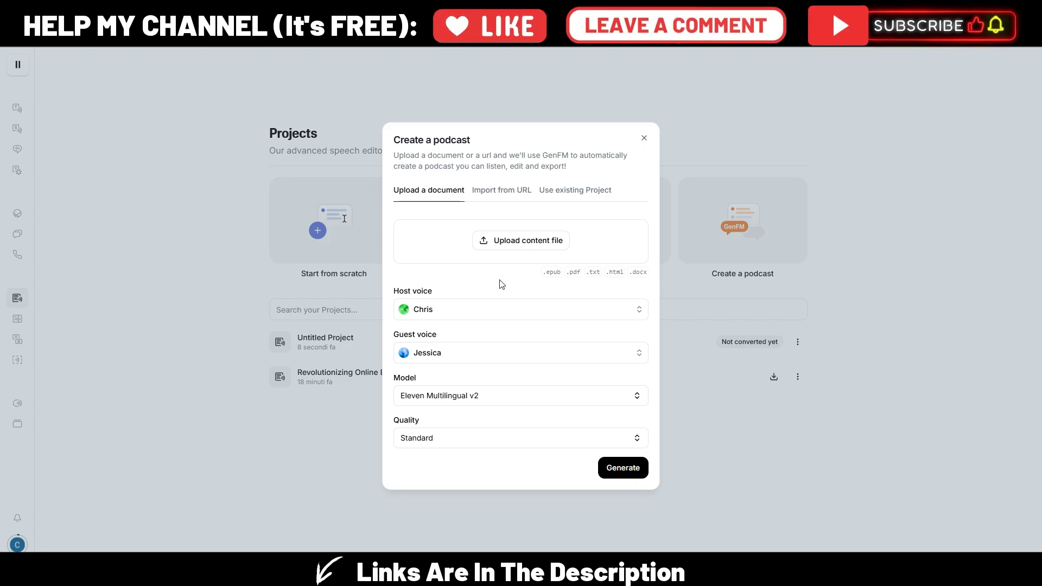
click(645, 137)
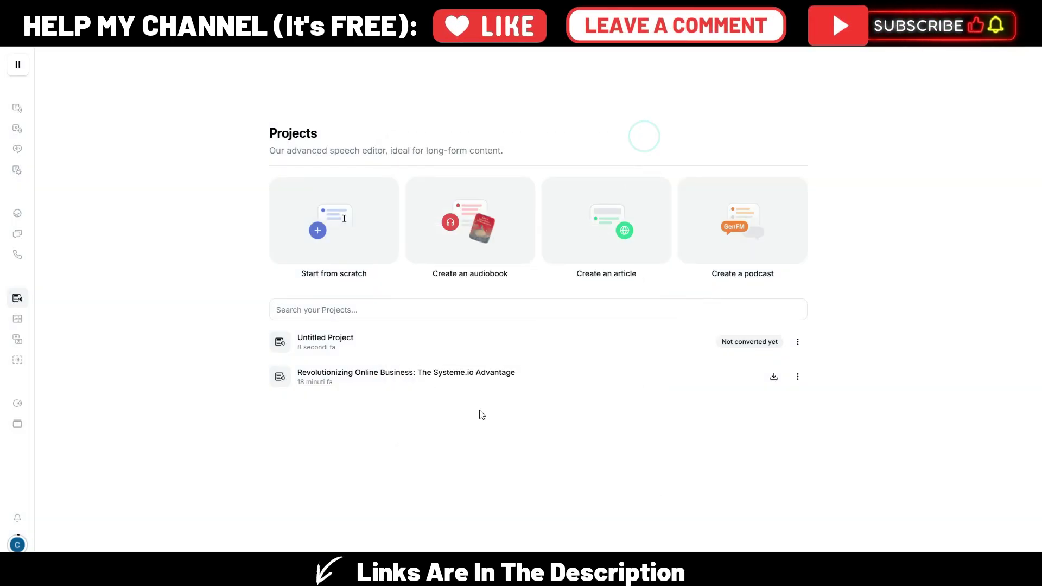
Open the Revolutionizing Online Business: The Systeme.io Advantage project and scroll through its script
click(427, 376)
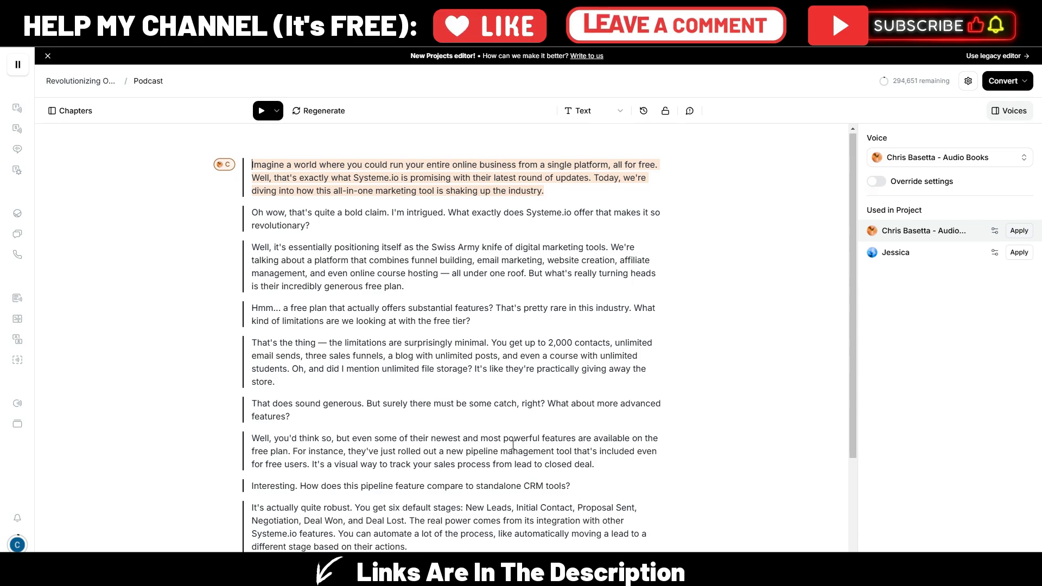
scroll(508, 434, down, 3)
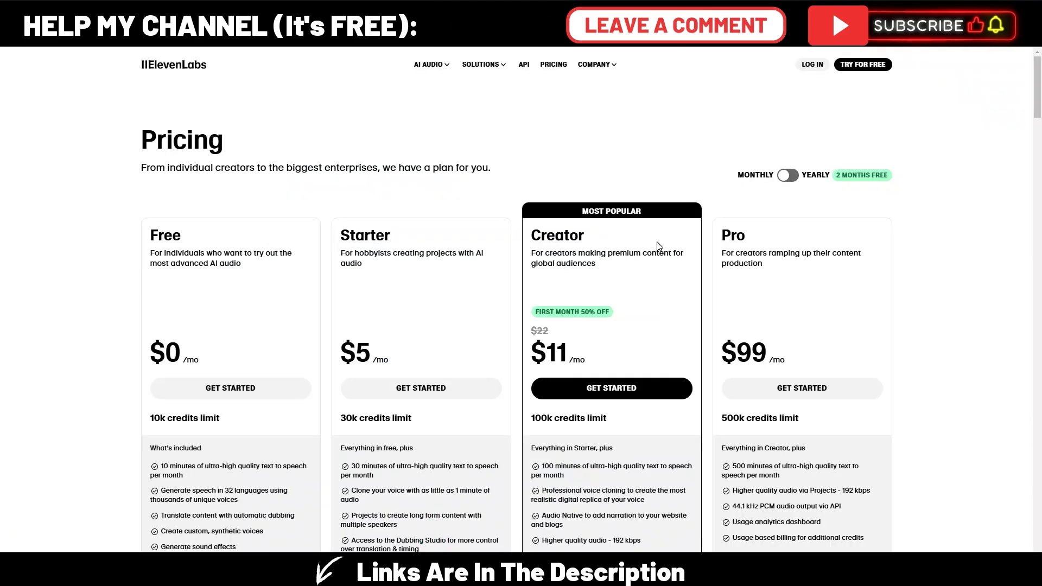
Scroll the Pricing page down to the Free, Starter, Creator and Pro plan cards
scroll(673, 223, down, 2)
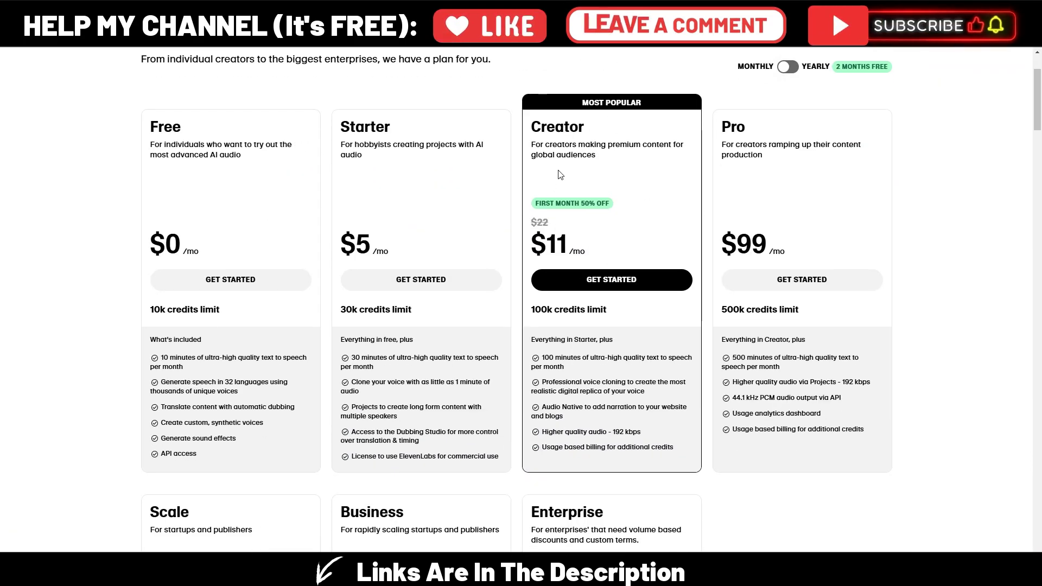